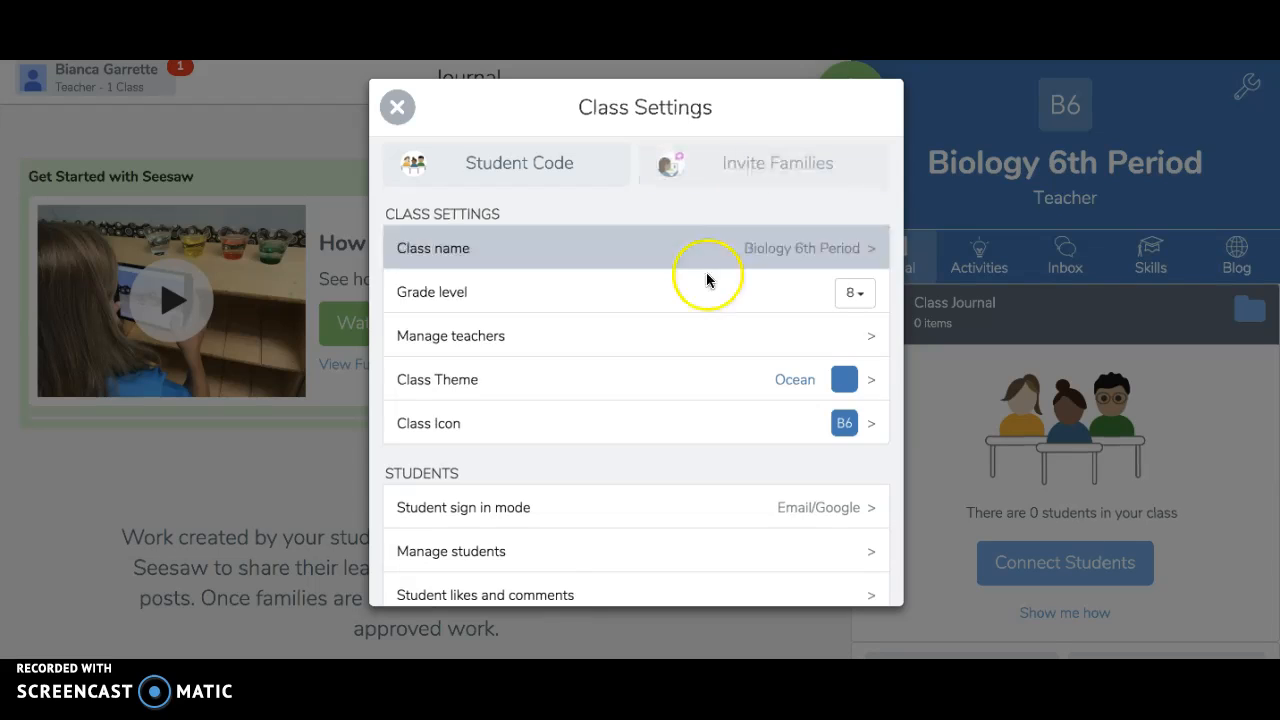
Step: View the Manage Teachers page with its co-teacher invitation field and return to the class settings
left_click(645, 338)
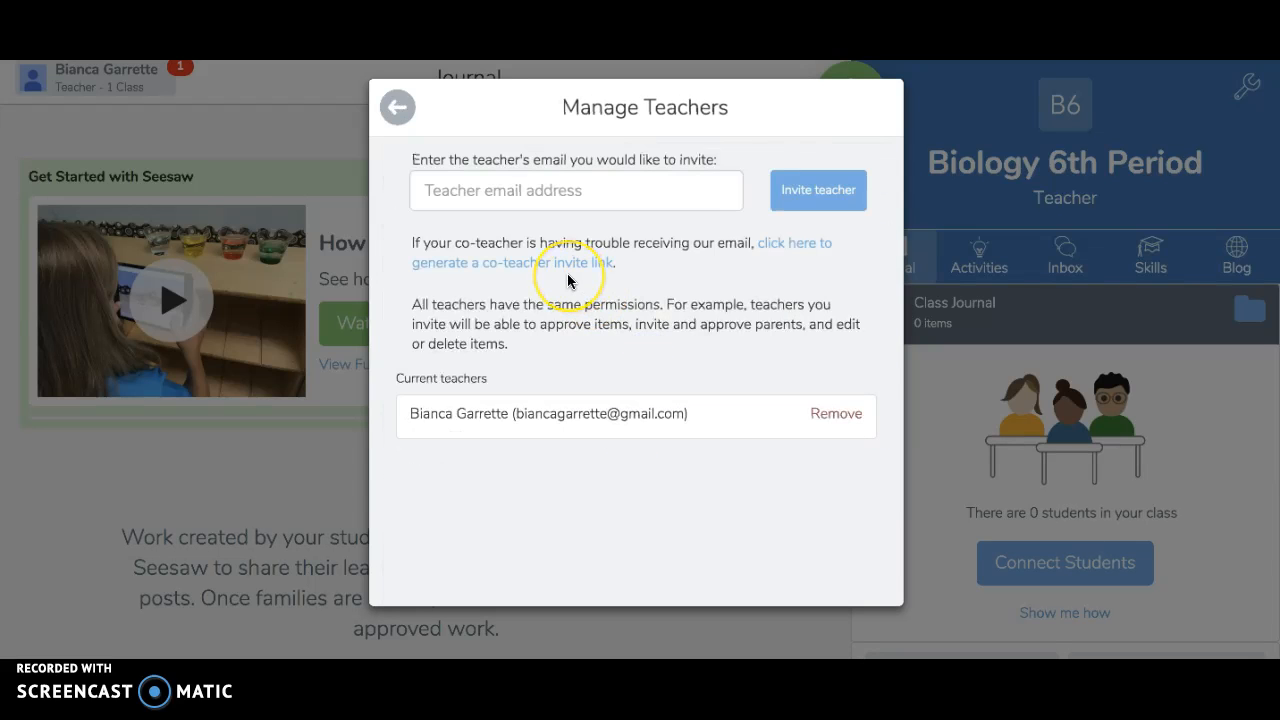
left_click(543, 192)
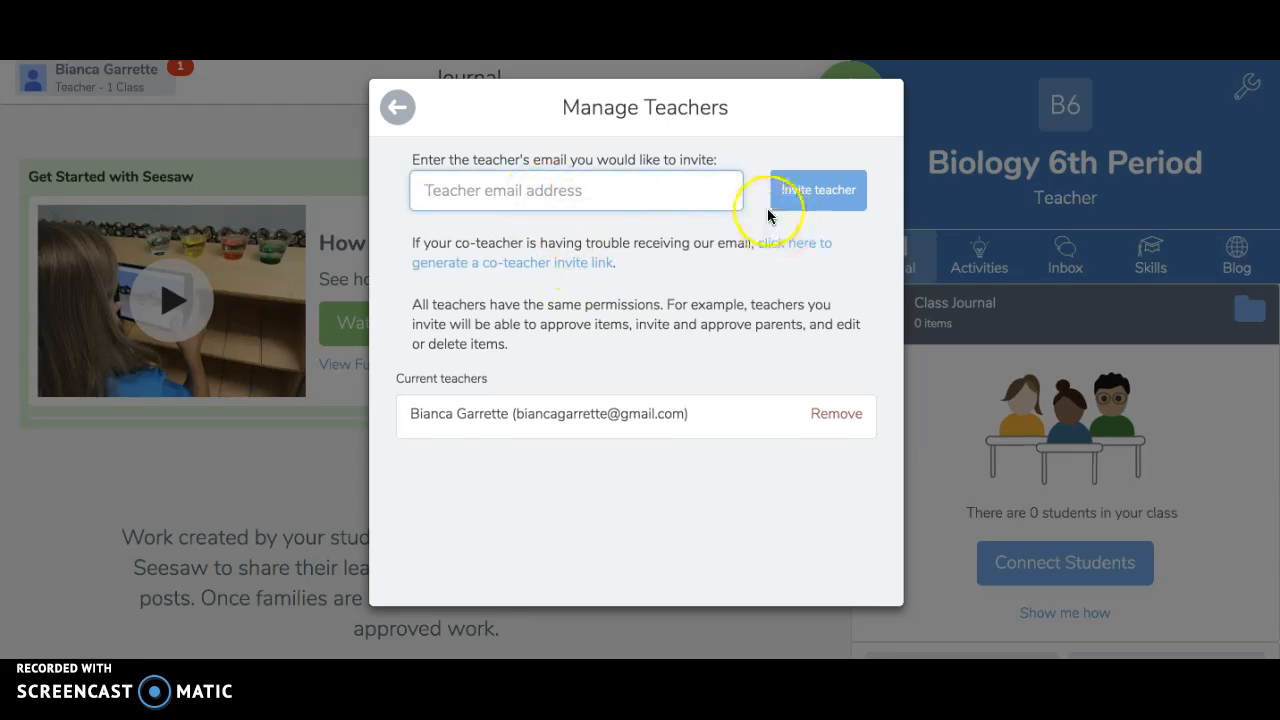
left_click(399, 109)
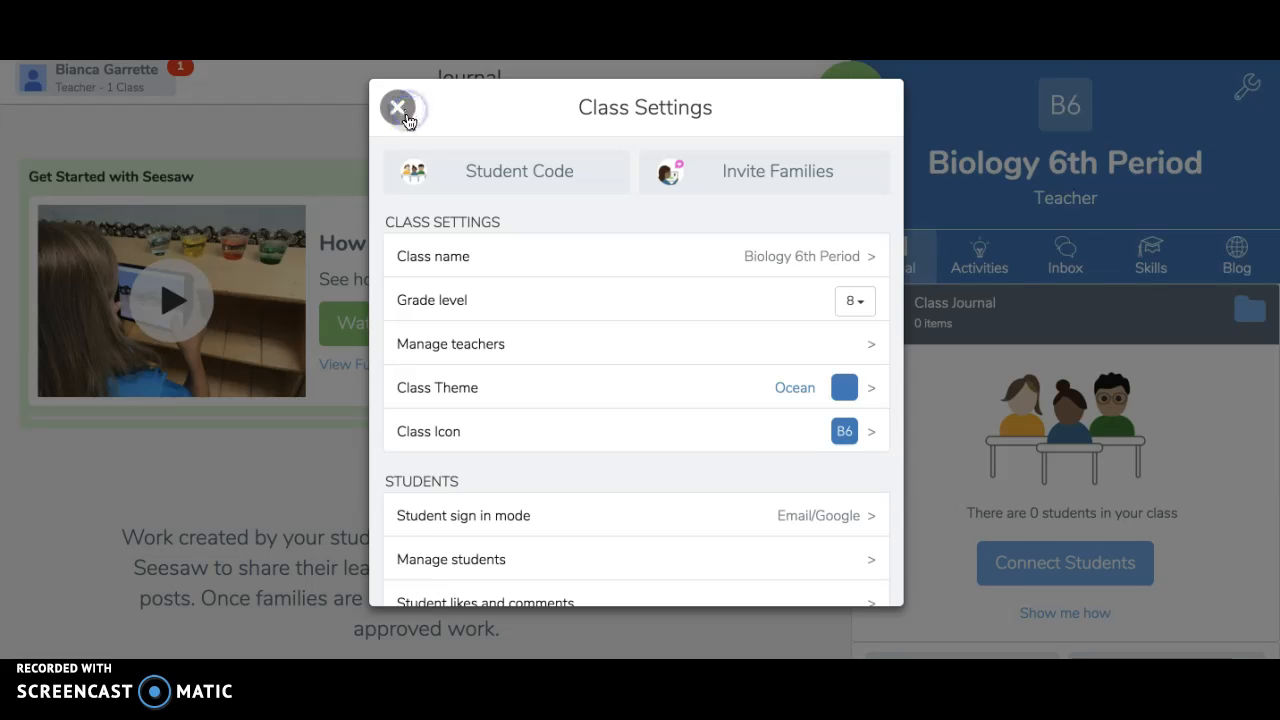
Step: Review the student settings, including the Student Likes & Comments options, and return to the class settings
scroll(465, 375, "down", 2)
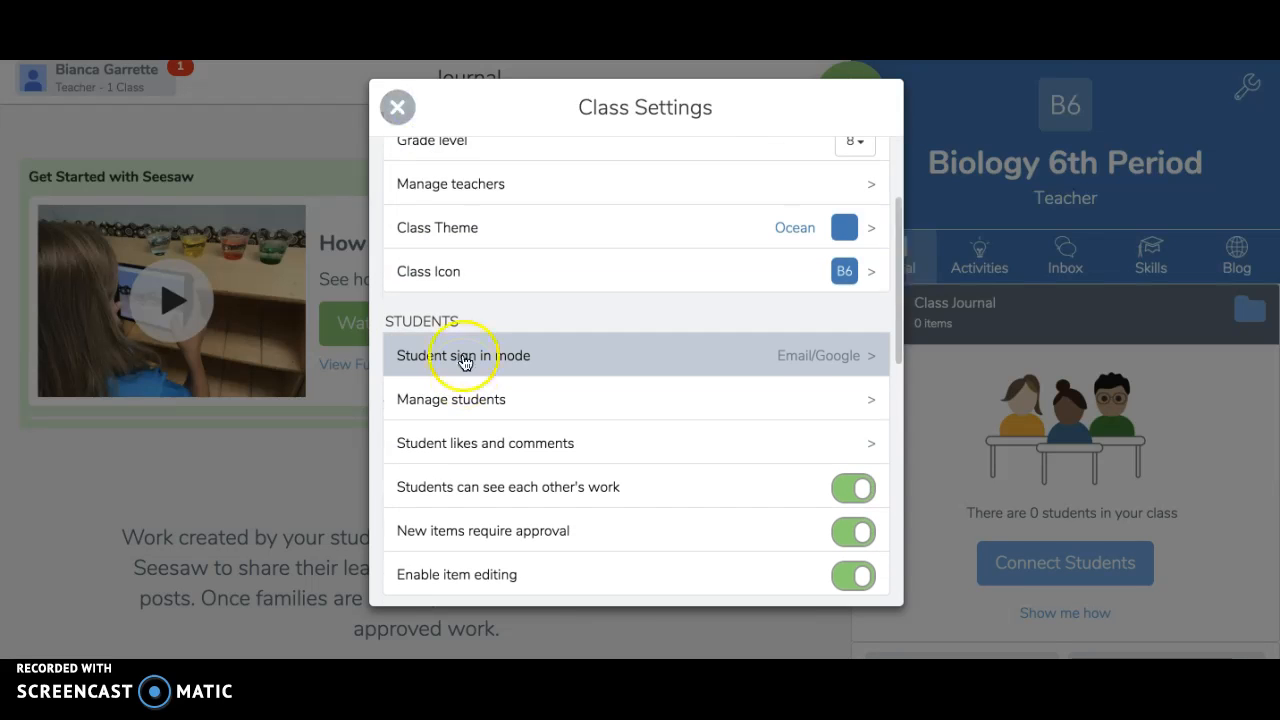
scroll(536, 433, "down", 1)
scroll(535, 433, "down", 4)
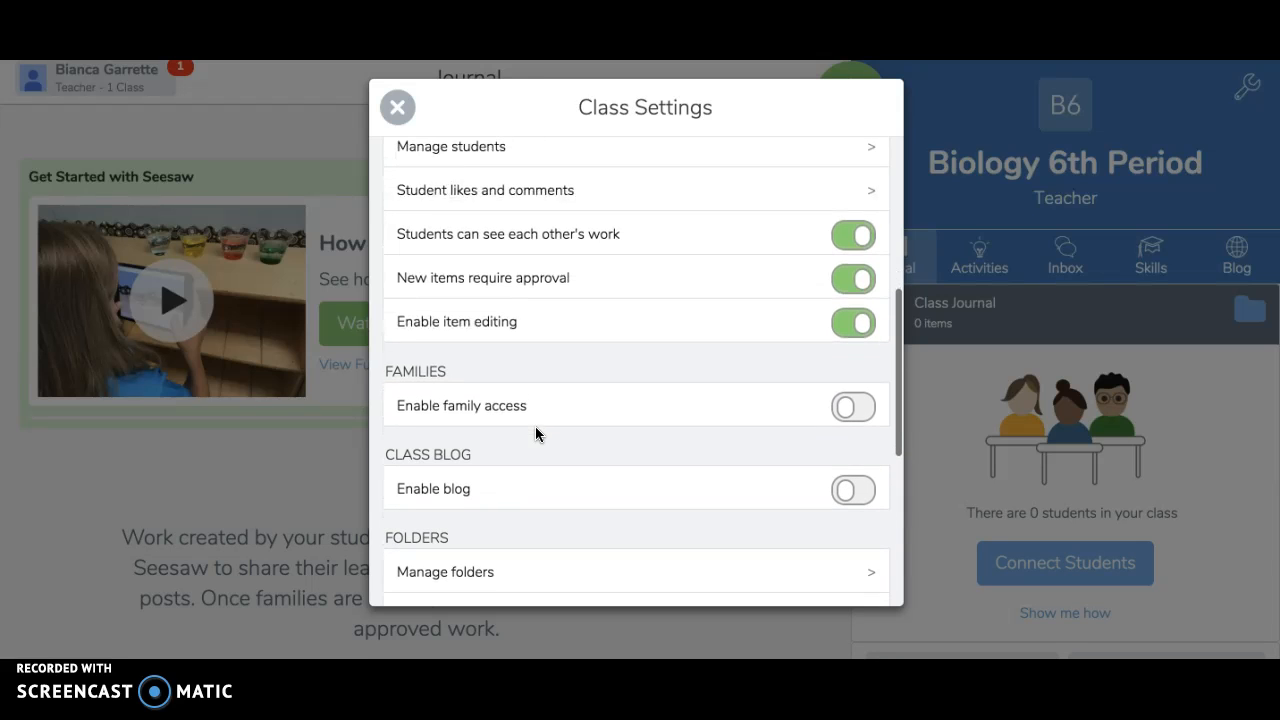
scroll(534, 400, "up", 1)
left_click(534, 200)
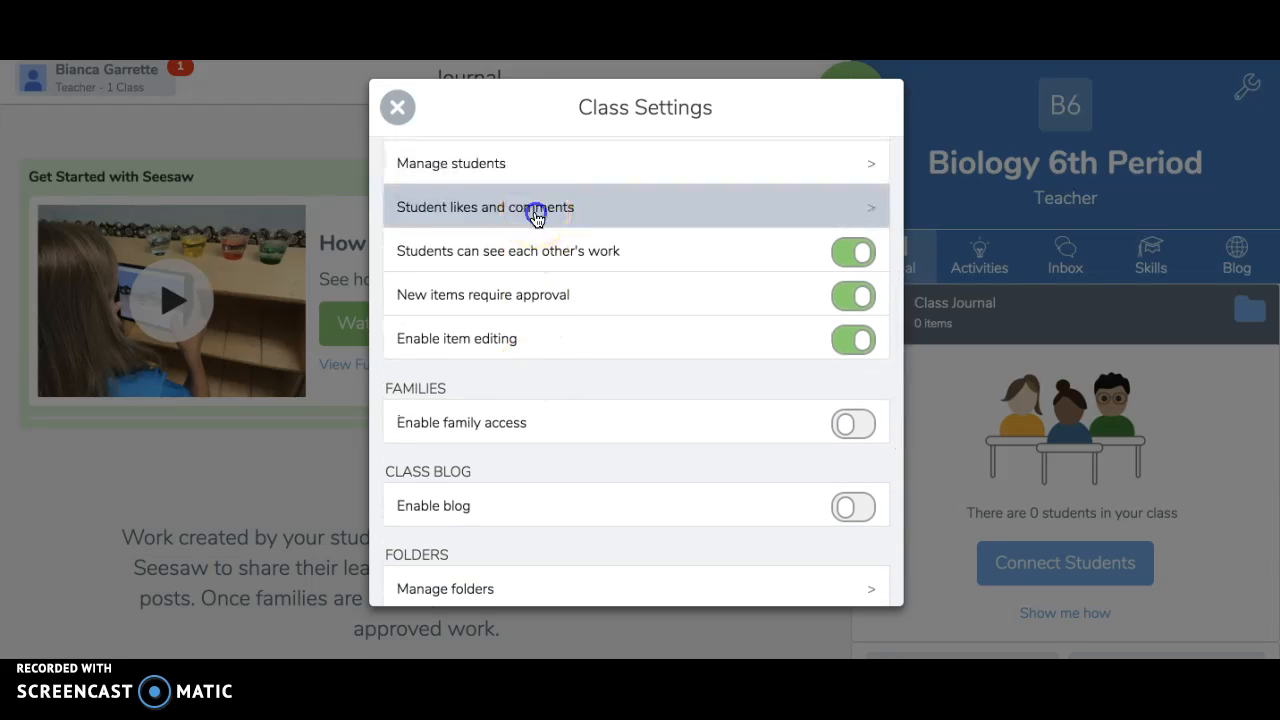
left_click(545, 275)
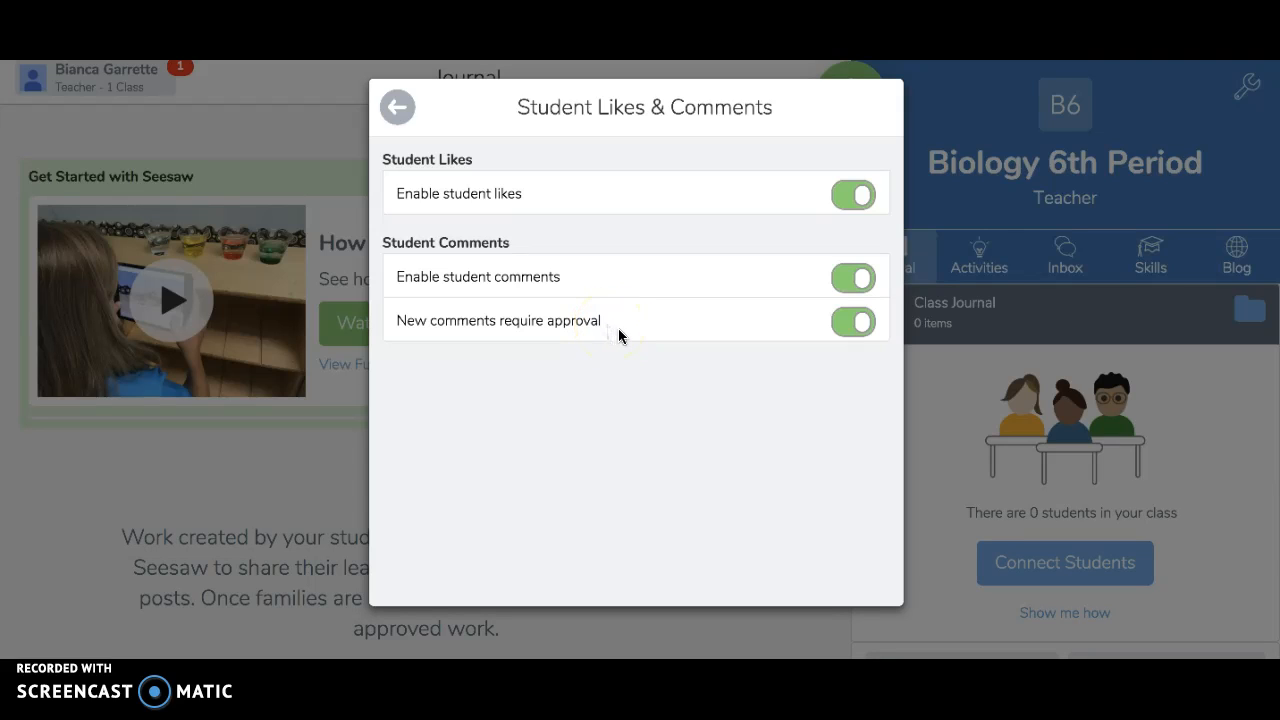
left_click(398, 108)
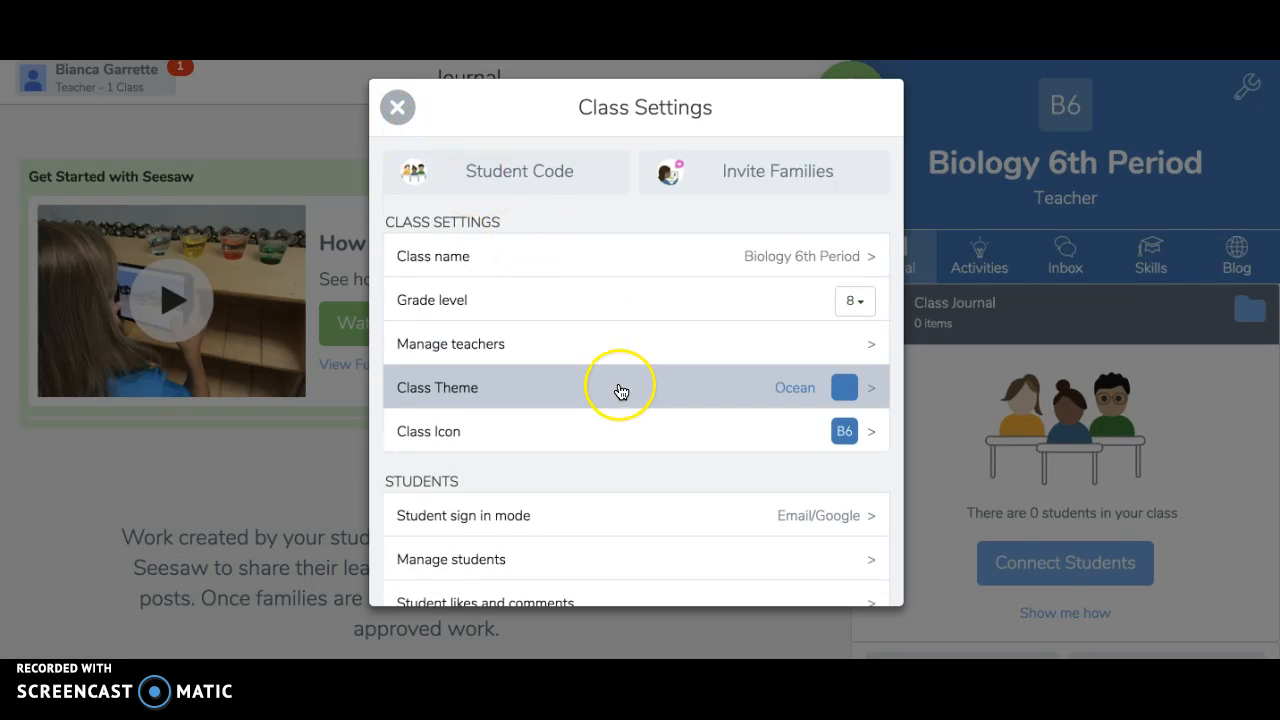
Step: Enable family access for the Biology 6th Period class
scroll(620, 391, "down", 3)
scroll(620, 391, "down", 10)
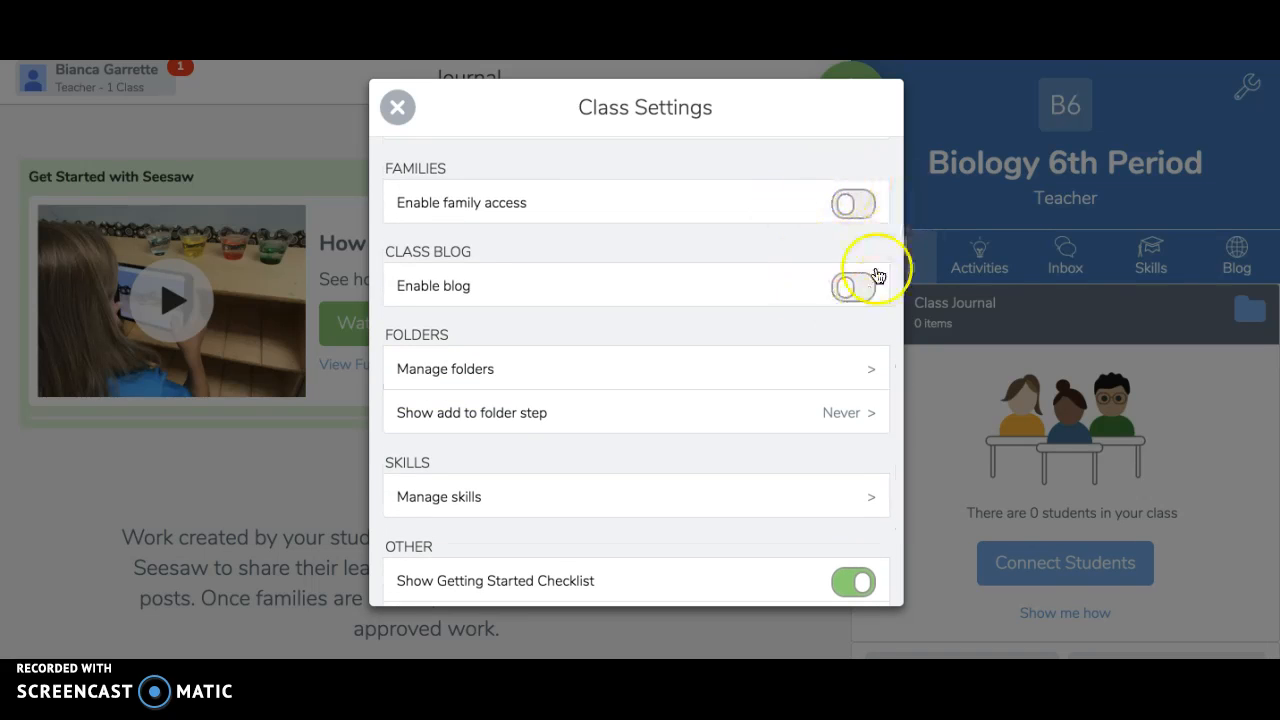
left_click(852, 204)
left_click(737, 374)
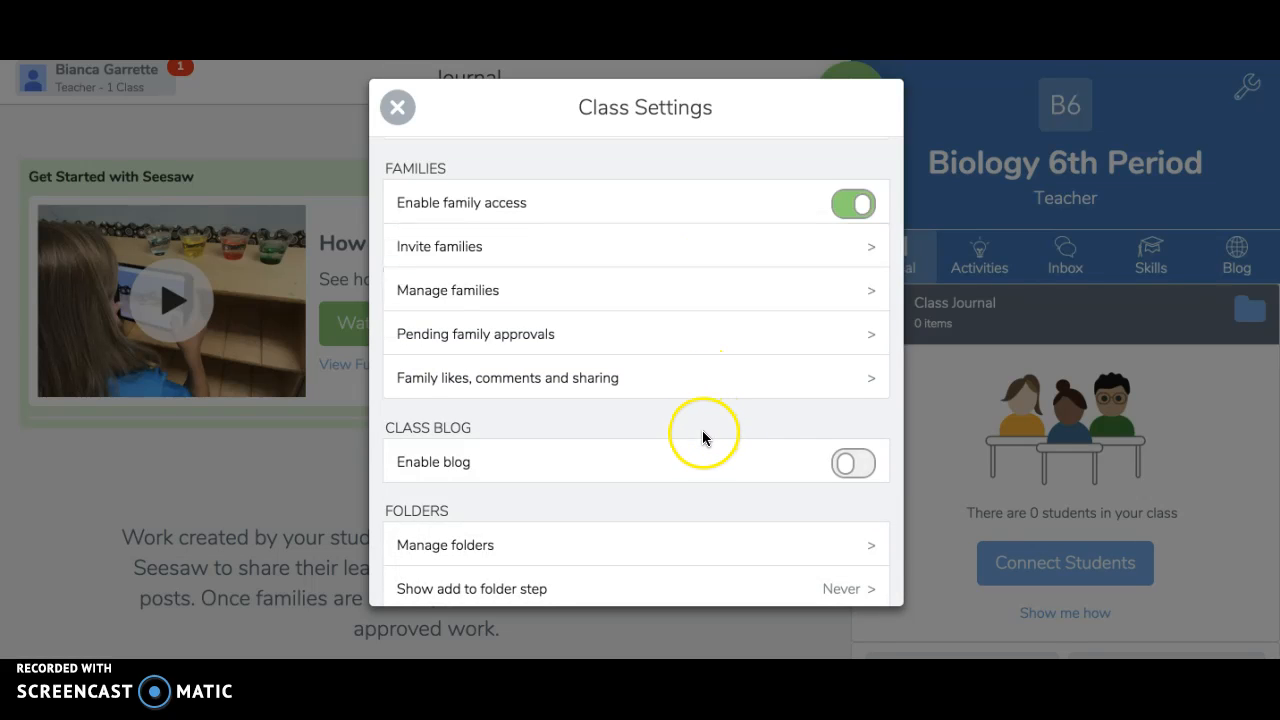
Step: Review the remaining class settings for folders, skills and other options, and close the class settings
scroll(703, 437, "down", 3)
scroll(702, 437, "down", 2)
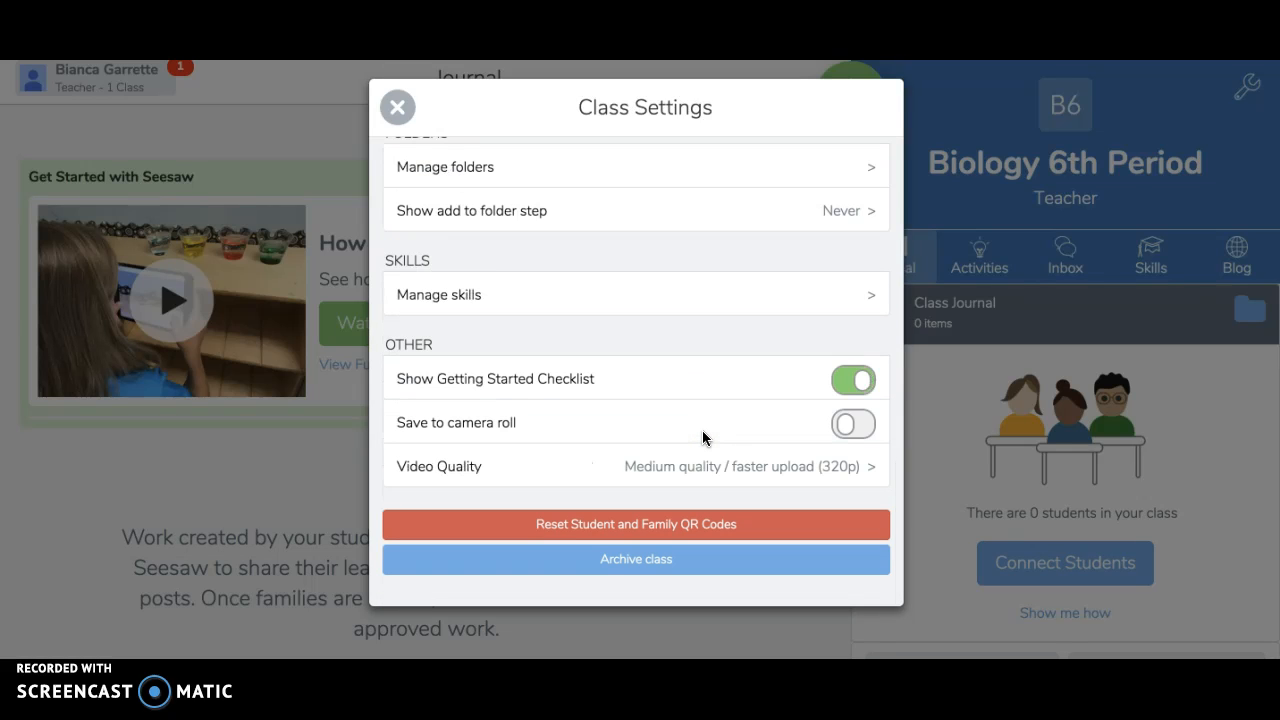
scroll(702, 437, "up", 3)
scroll(702, 437, "down", 2)
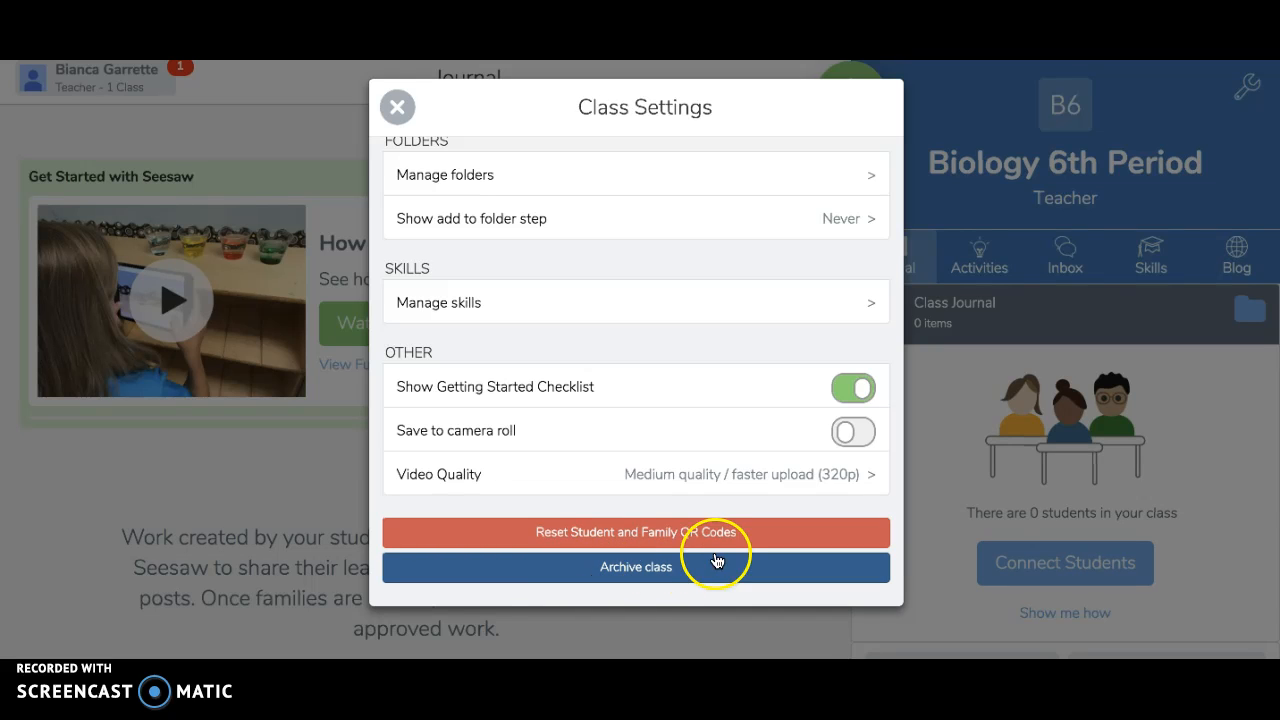
left_click(397, 110)
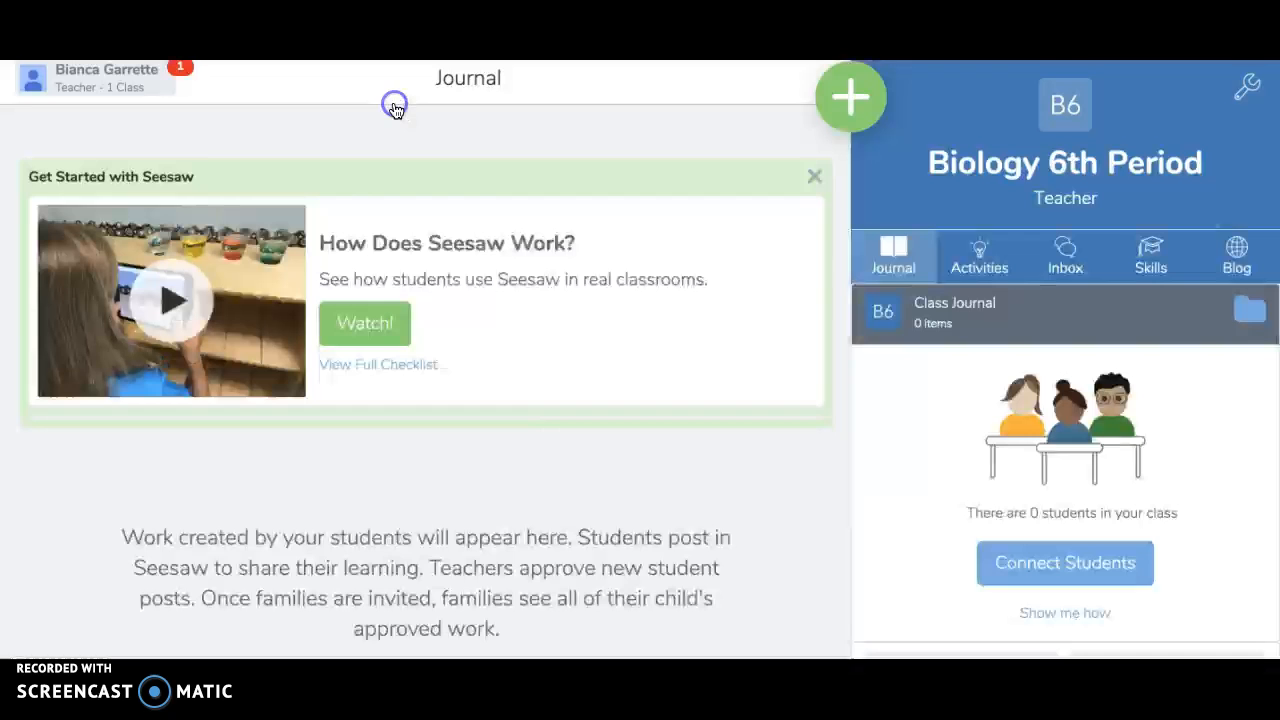
Step: Switch to the class activities and take a brief look at the Activity Library offered for sharing an activity
left_click(968, 265)
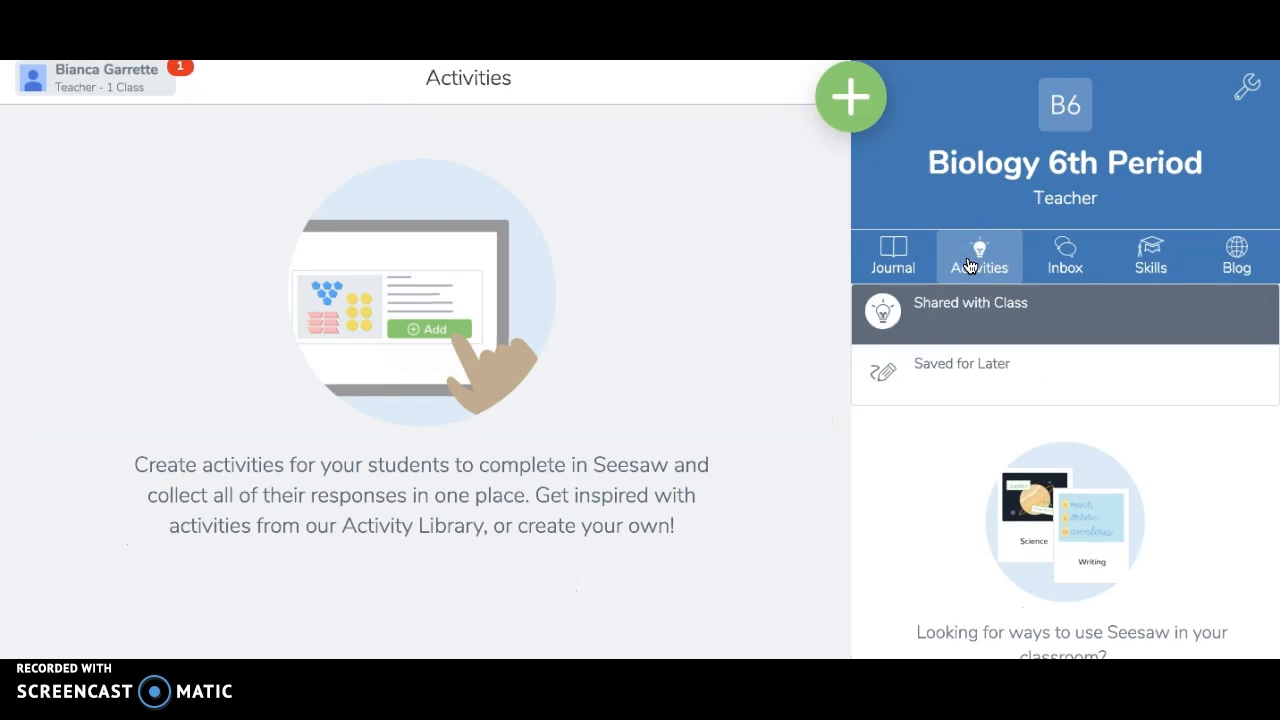
left_click(838, 103)
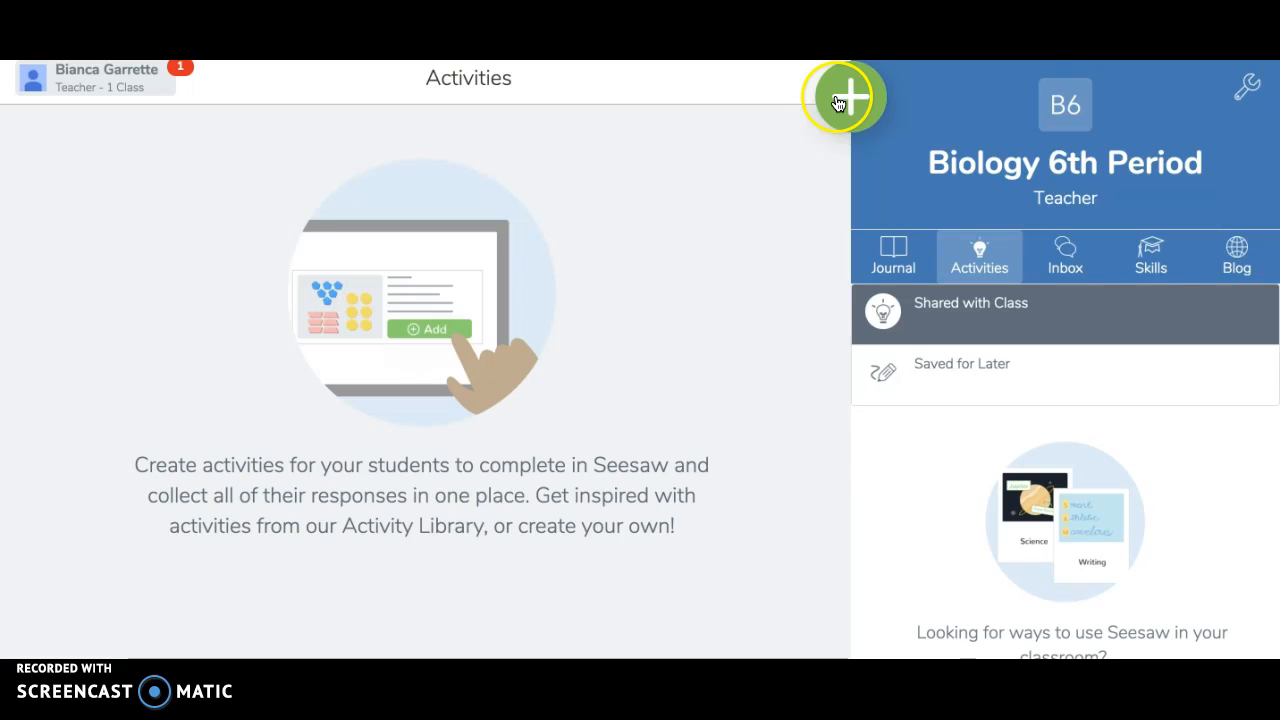
left_click(838, 103)
left_click(716, 181)
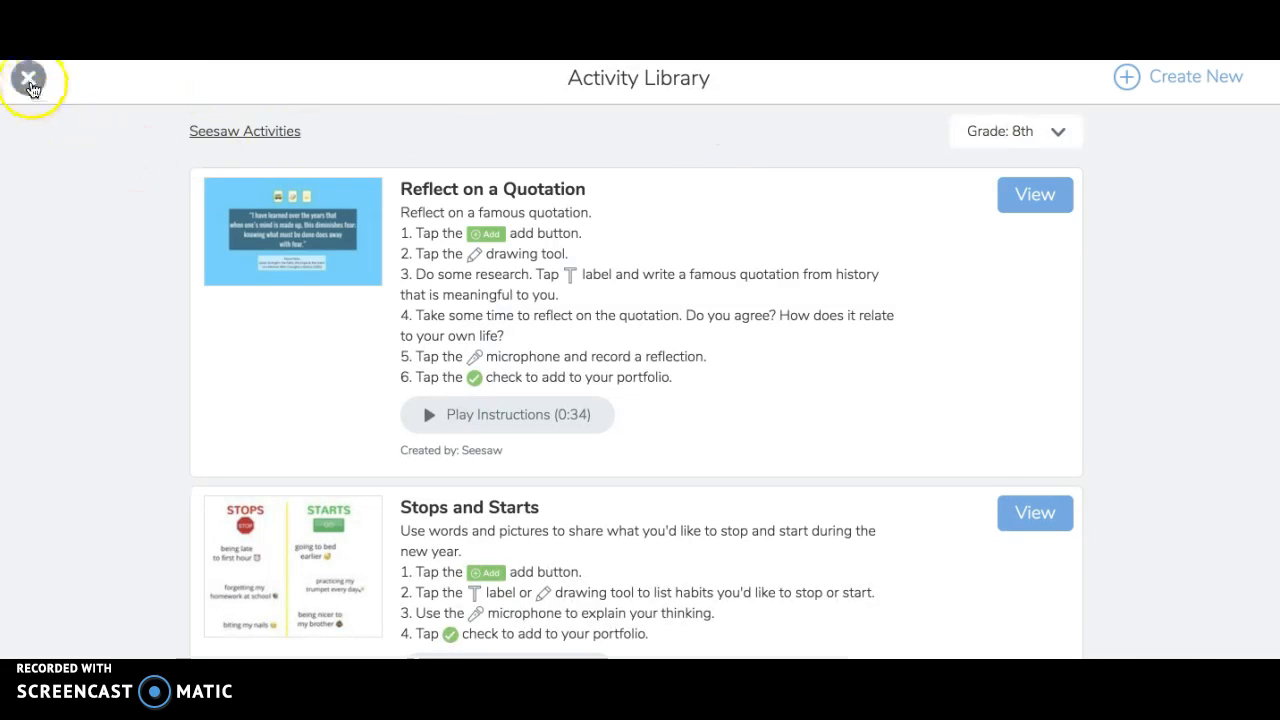
left_click(29, 78)
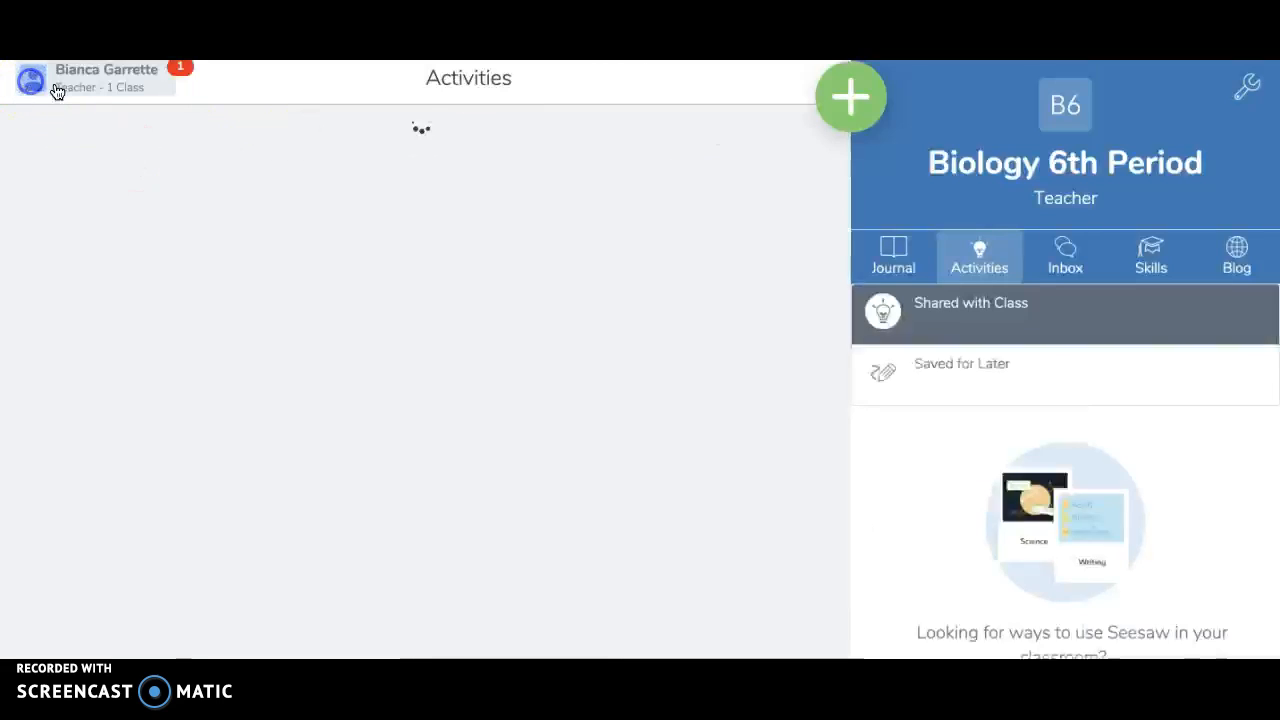
left_click(853, 98)
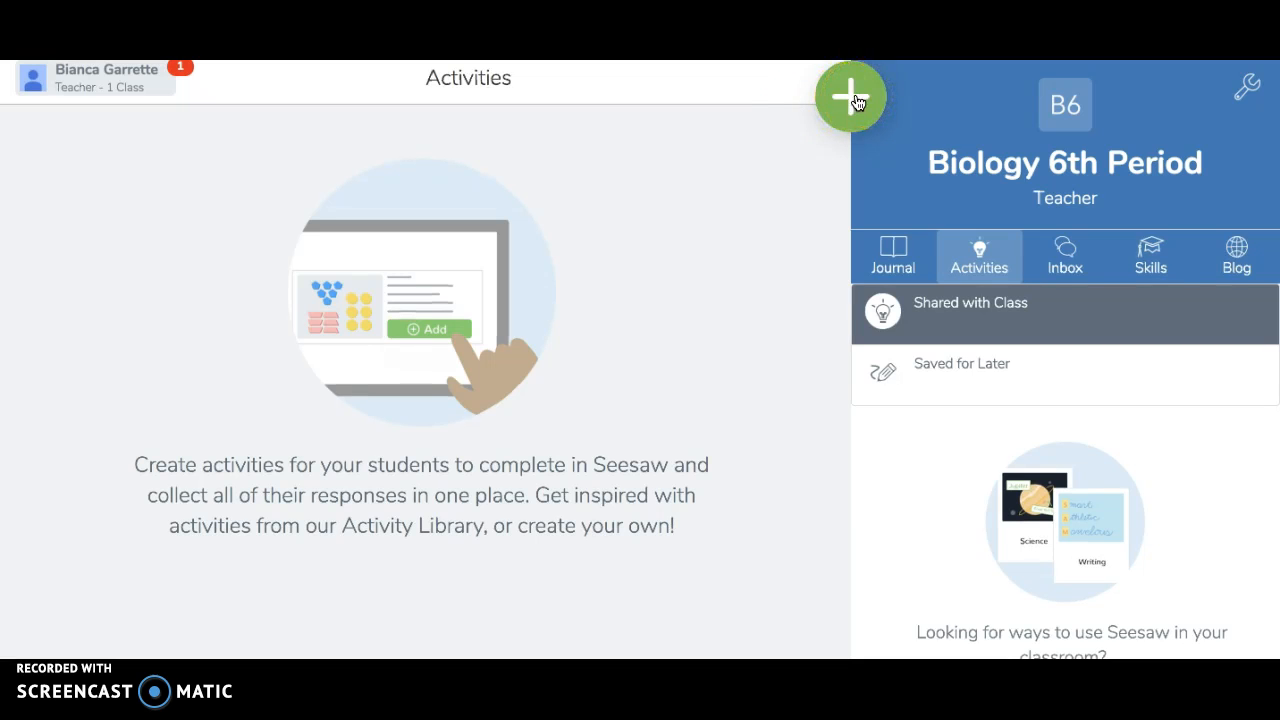
left_click(853, 99)
left_click(716, 160)
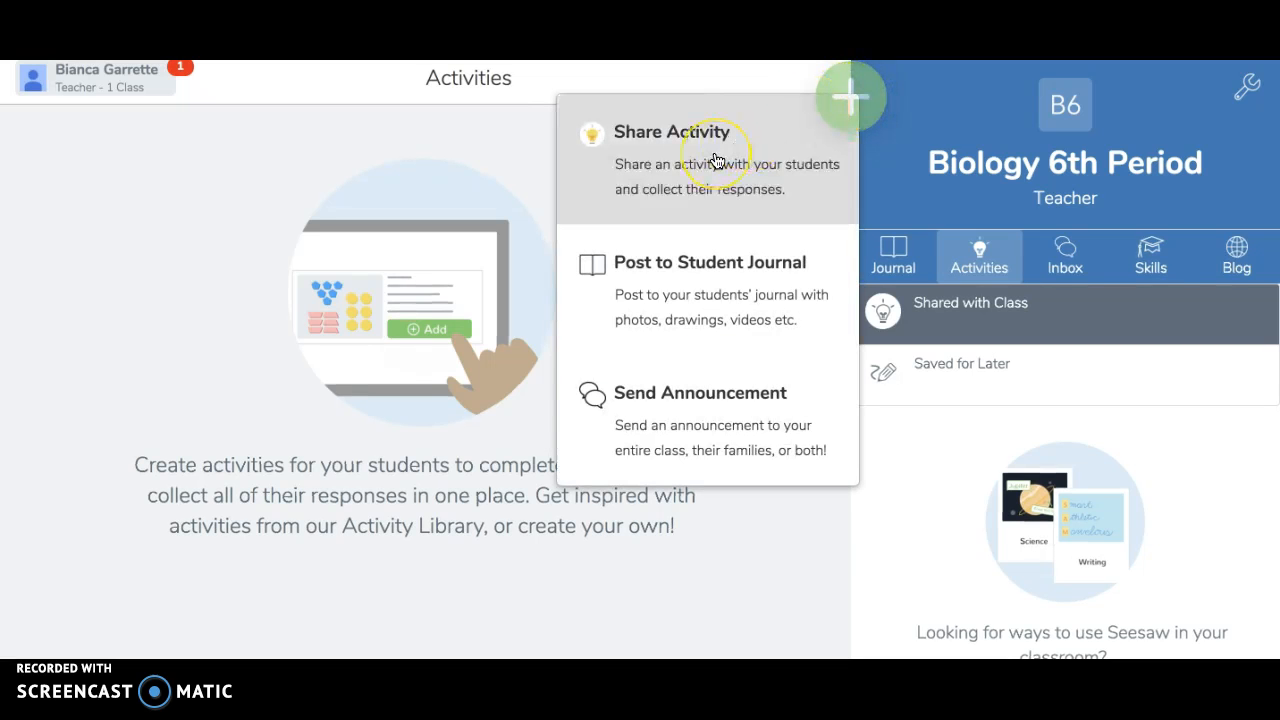
left_click(370, 330)
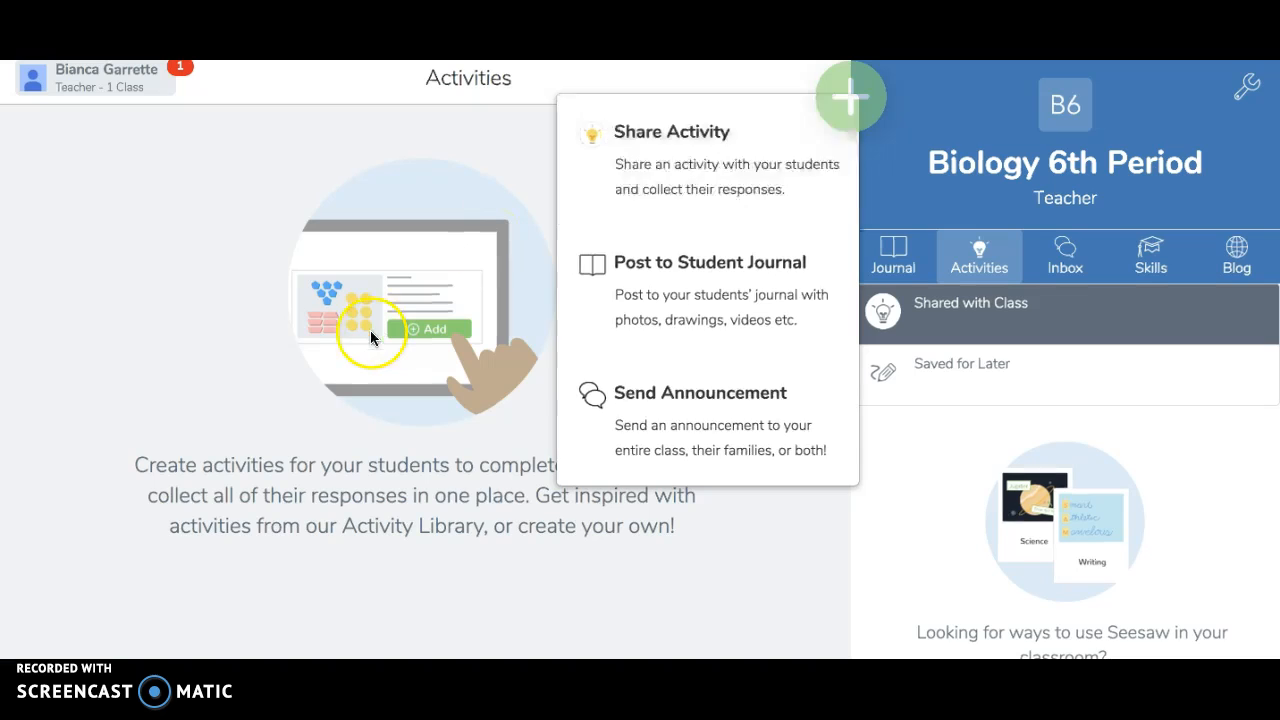
left_click(489, 167)
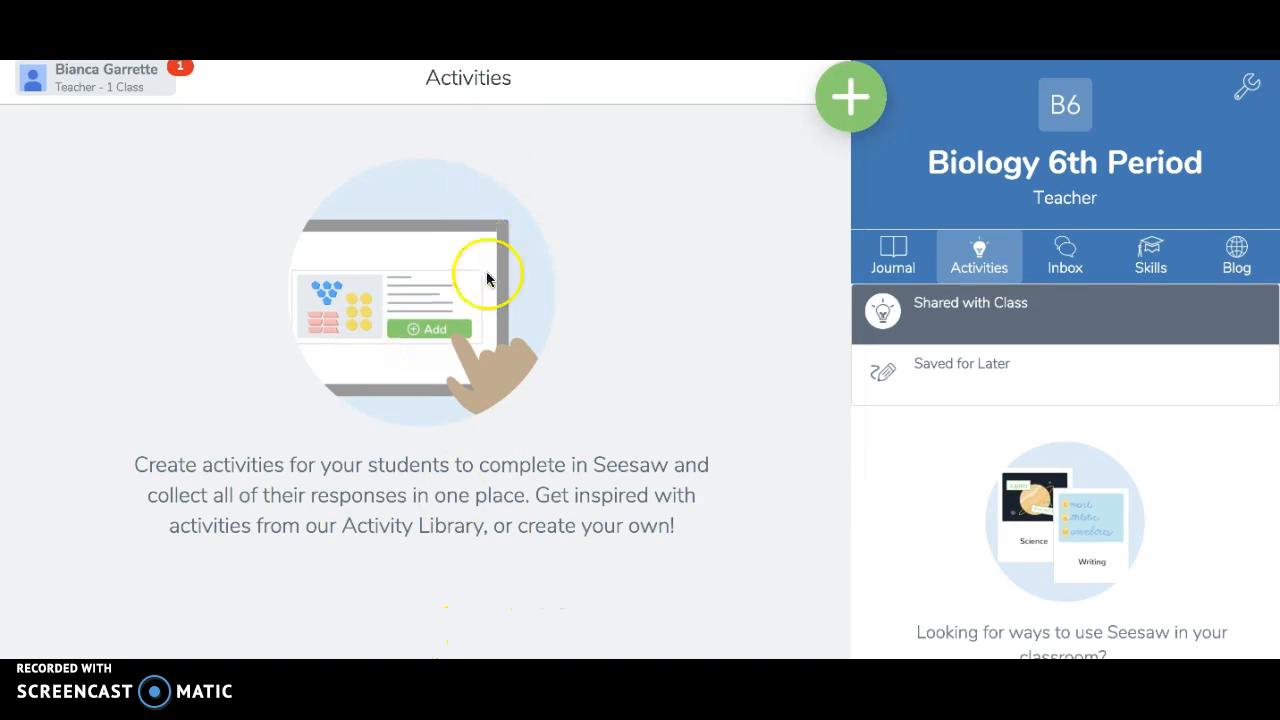
Step: Open the Activity Library to share an activity, check the available grade levels and browse the 8th-grade activities
left_click(852, 99)
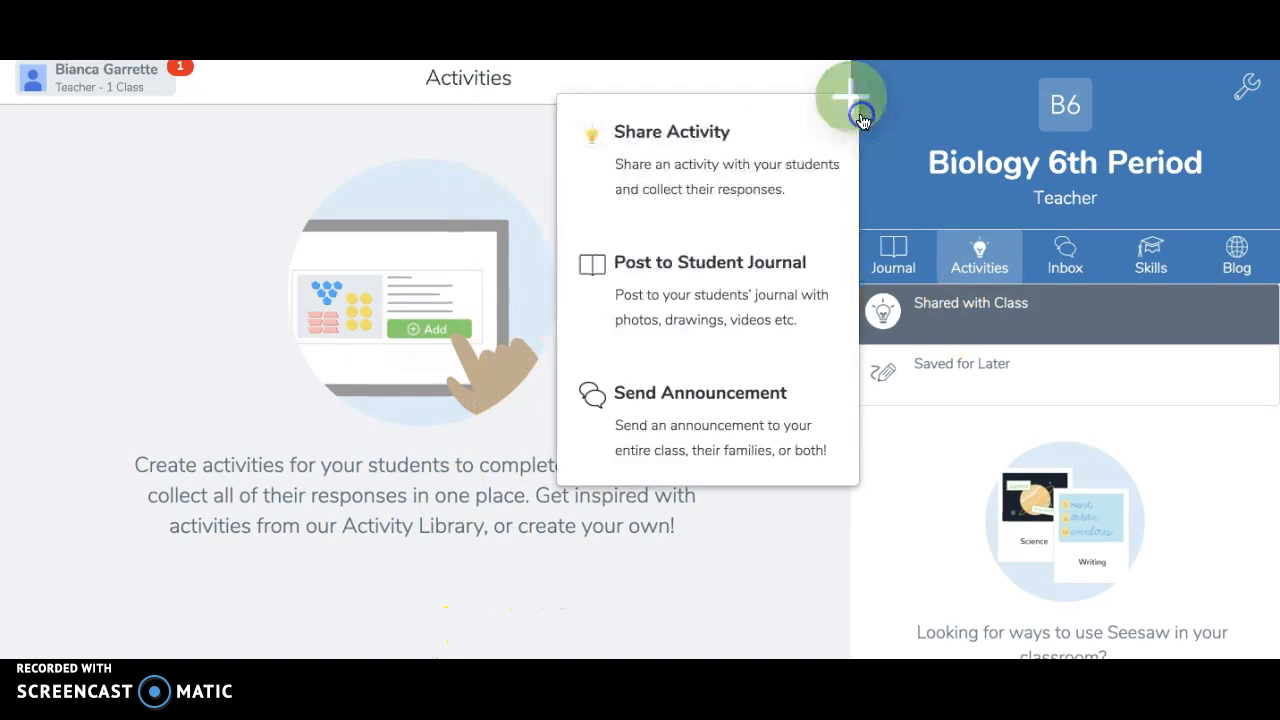
left_click(680, 160)
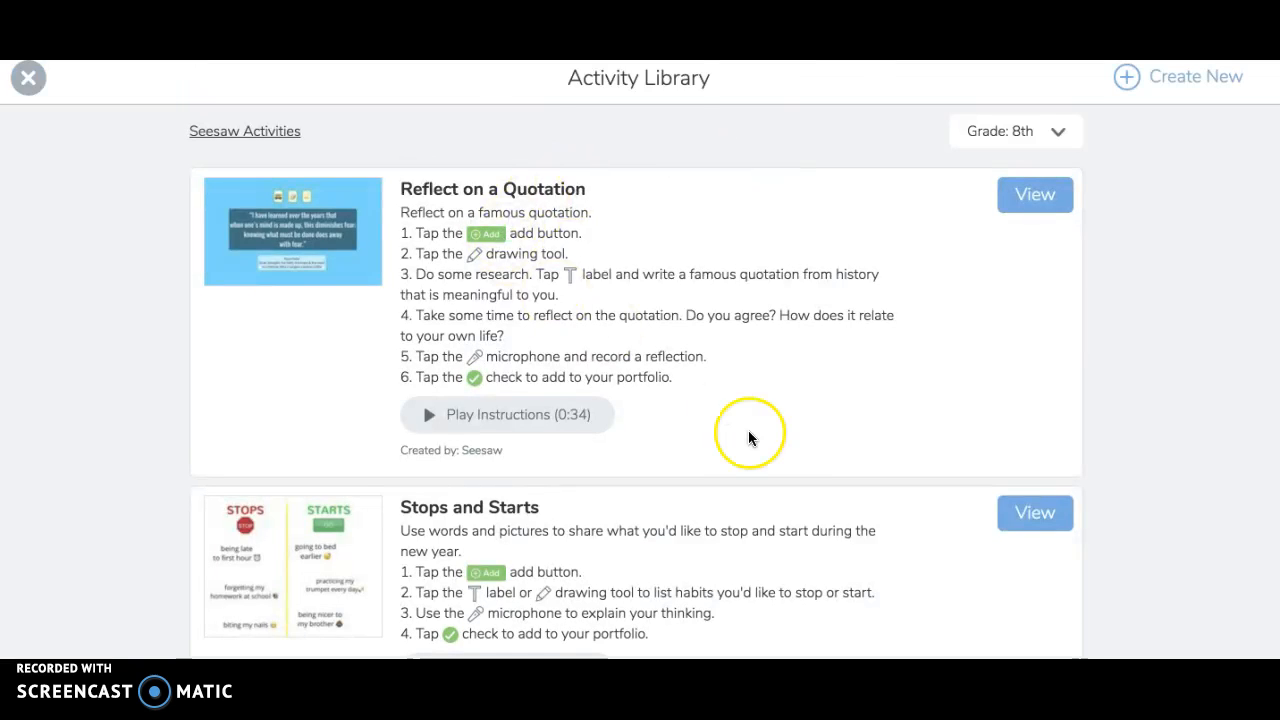
left_click(1048, 138)
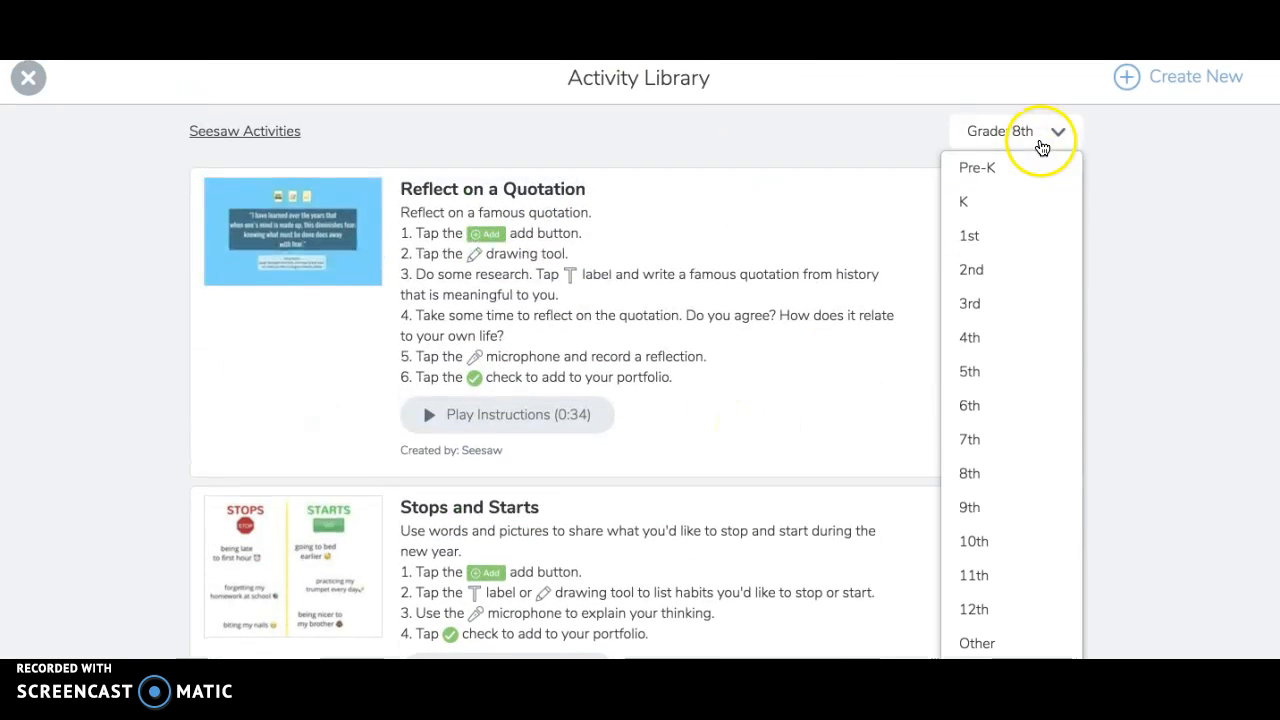
left_click(1146, 362)
scroll(531, 398, "down", 3)
scroll(531, 398, "down", 1)
scroll(689, 531, "down", 3)
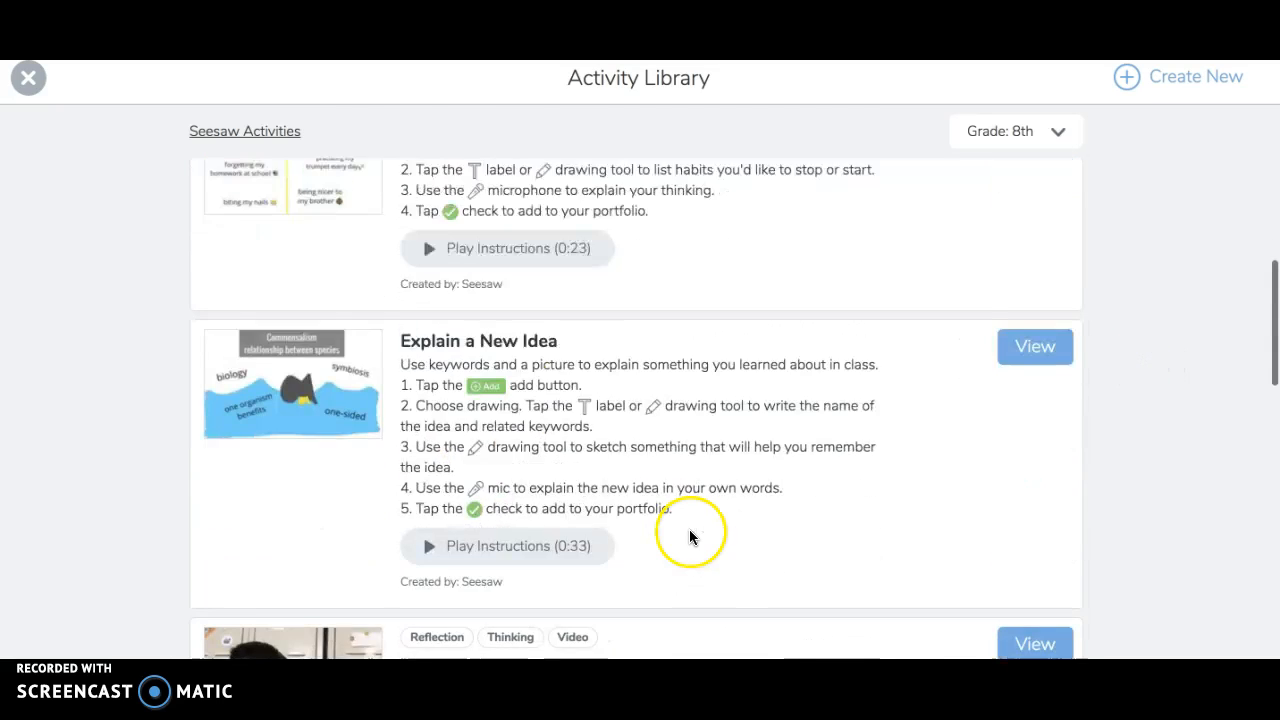
Step: Preview the Explain a New Idea activity as students will see it and return to the Activity Library
left_click(1053, 317)
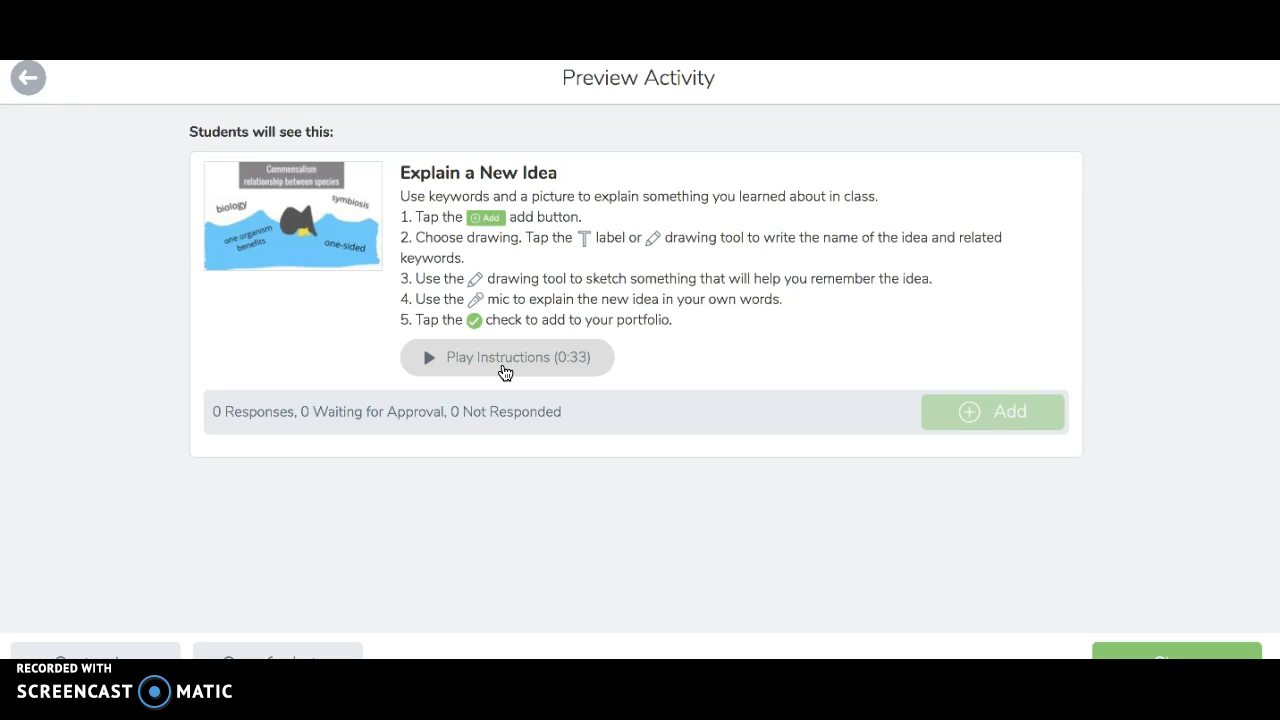
left_click(28, 77)
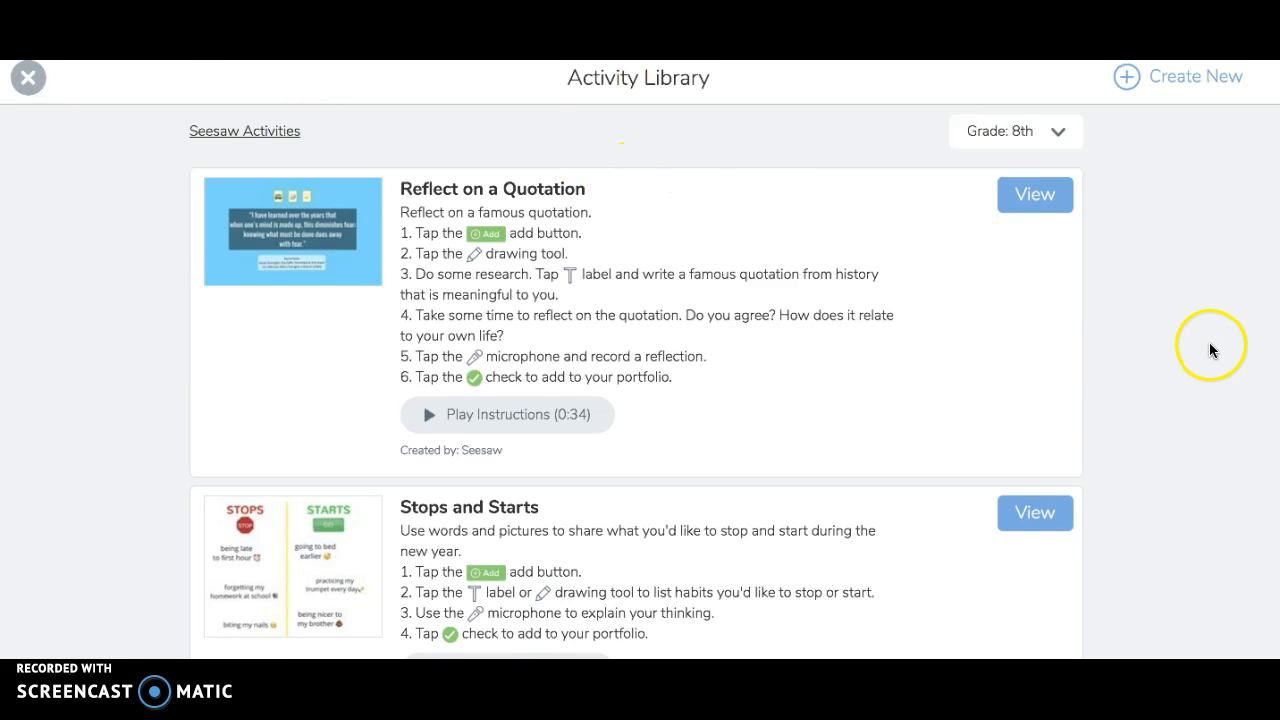
scroll(1187, 368, "down", 3)
scroll(1187, 371, "up", 3)
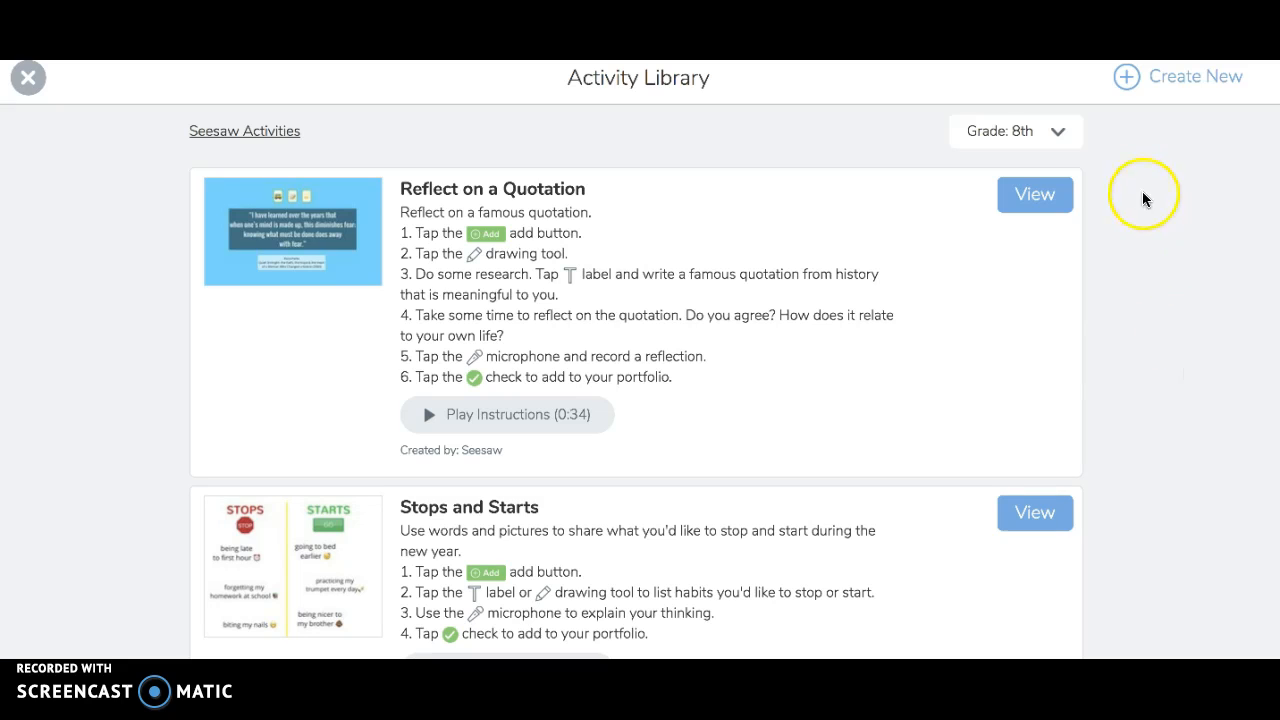
Step: Create a new activity named "Phagocytosis" with the student instructions "Define phagocytosis"
left_click(1155, 80)
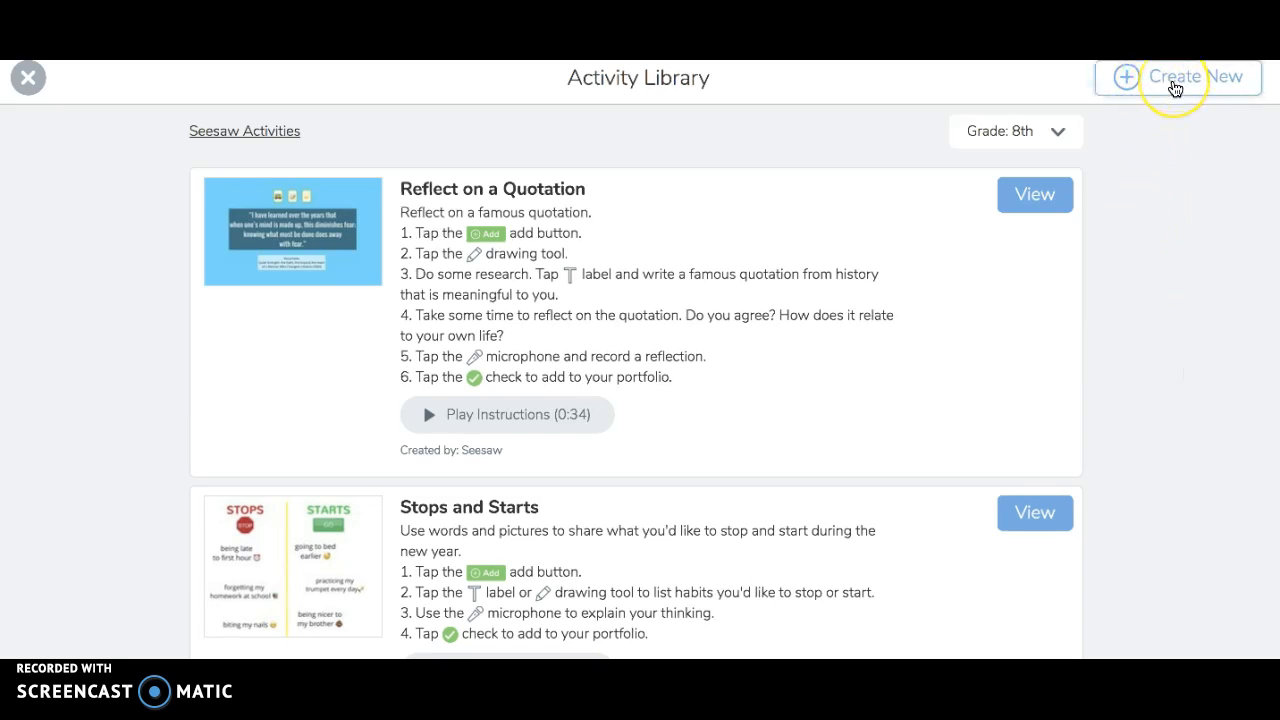
left_click(815, 220)
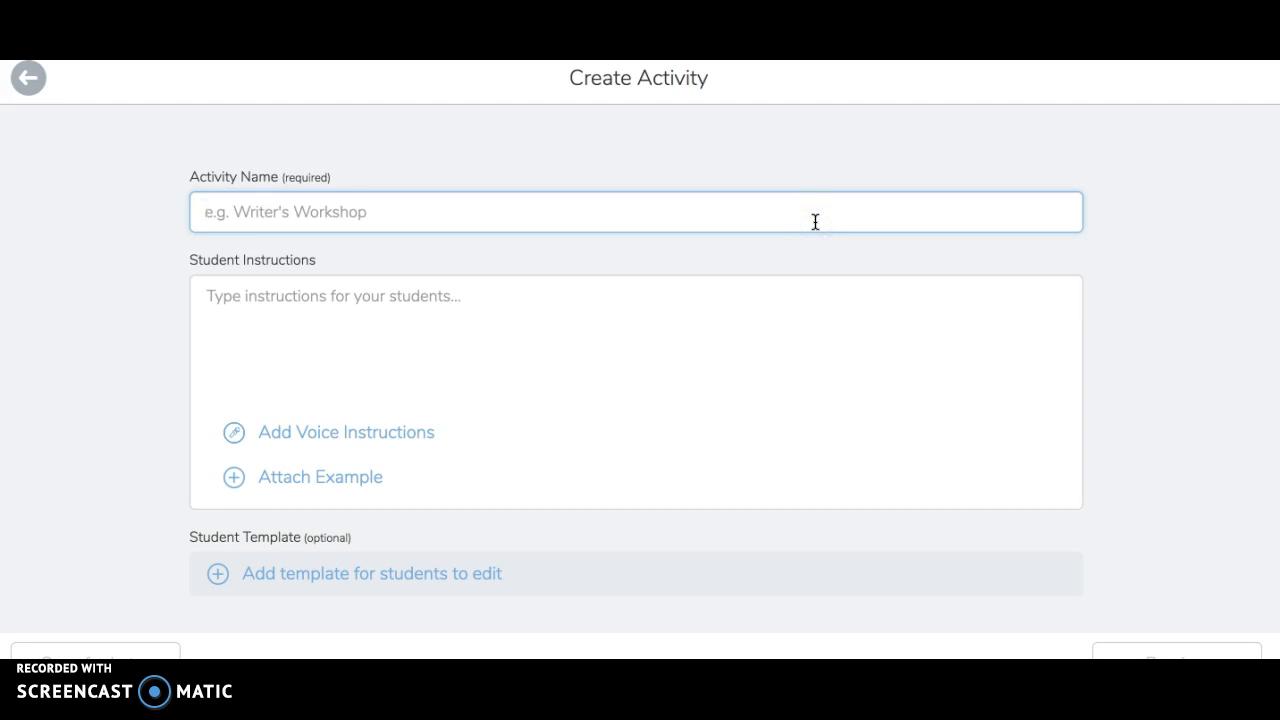
type("Phagocytosis")
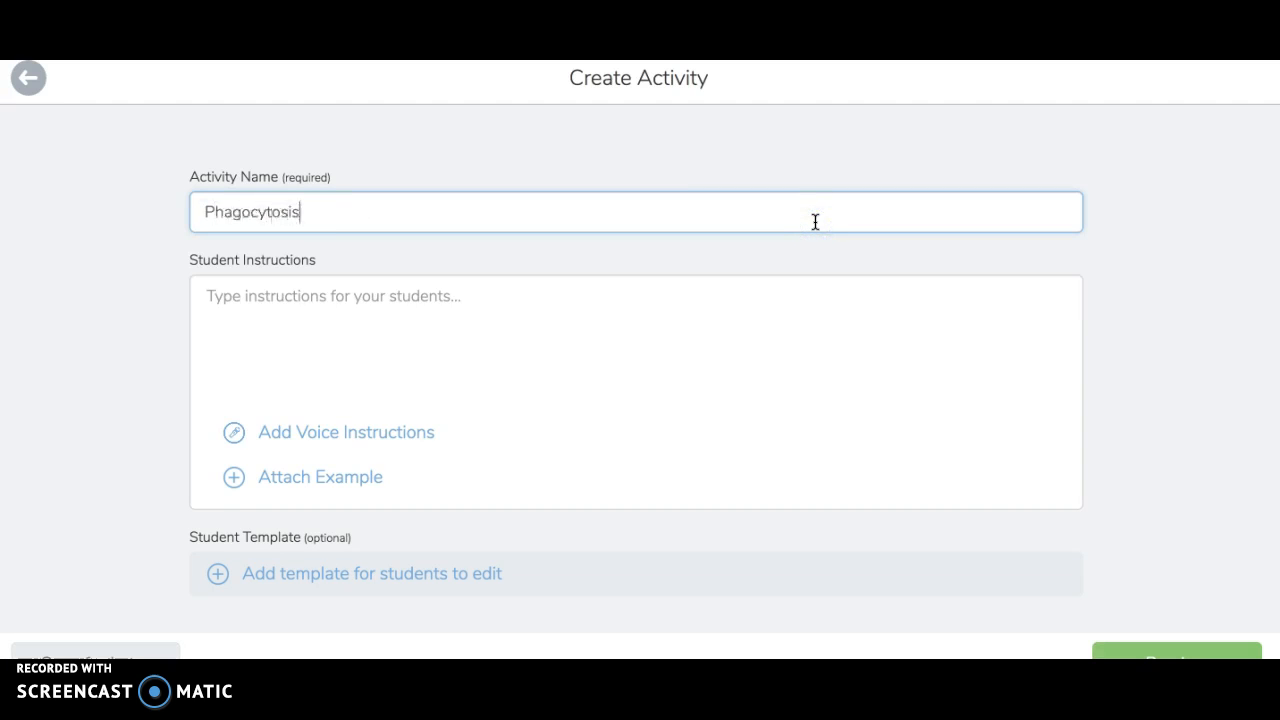
key("Tab")
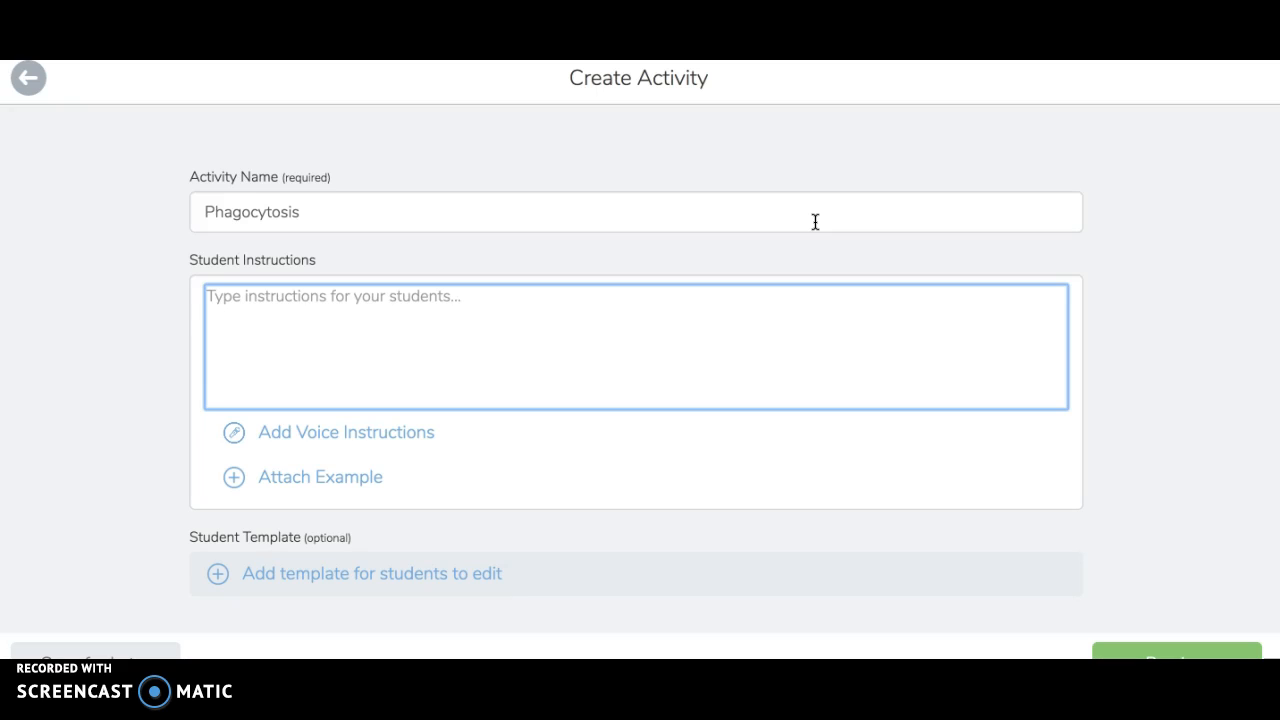
type("Define")
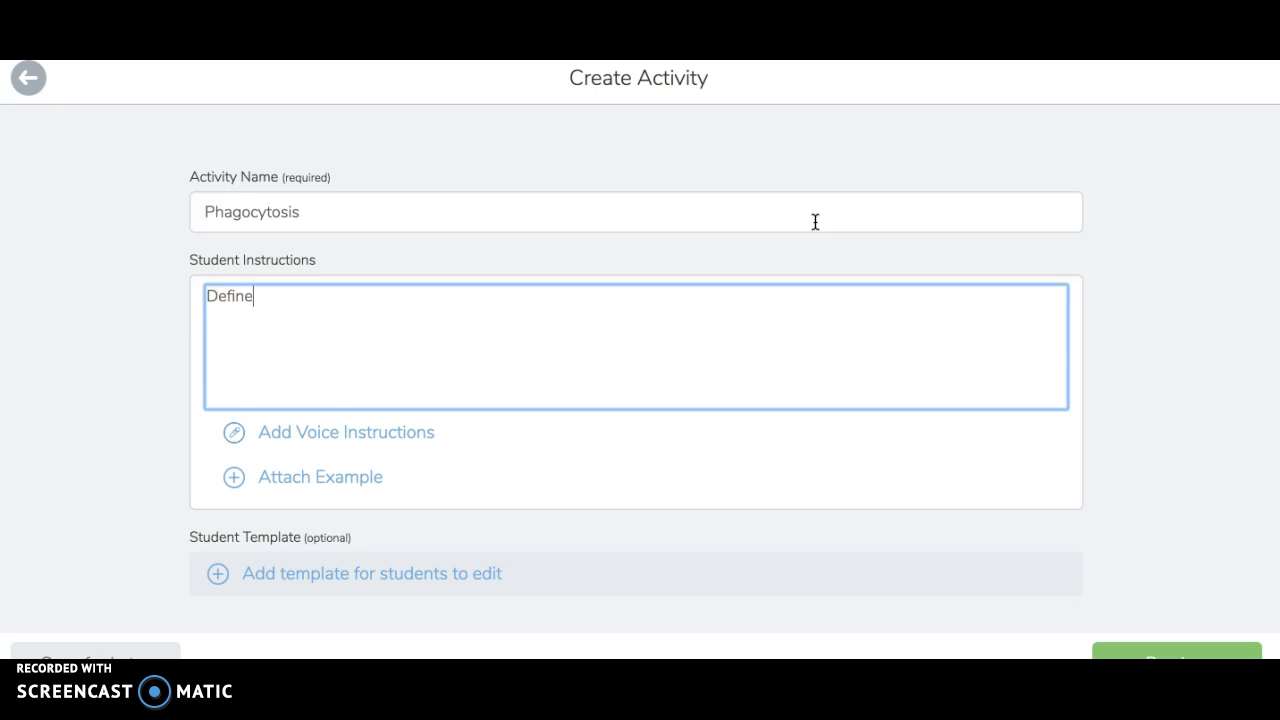
type(" phagocytosis")
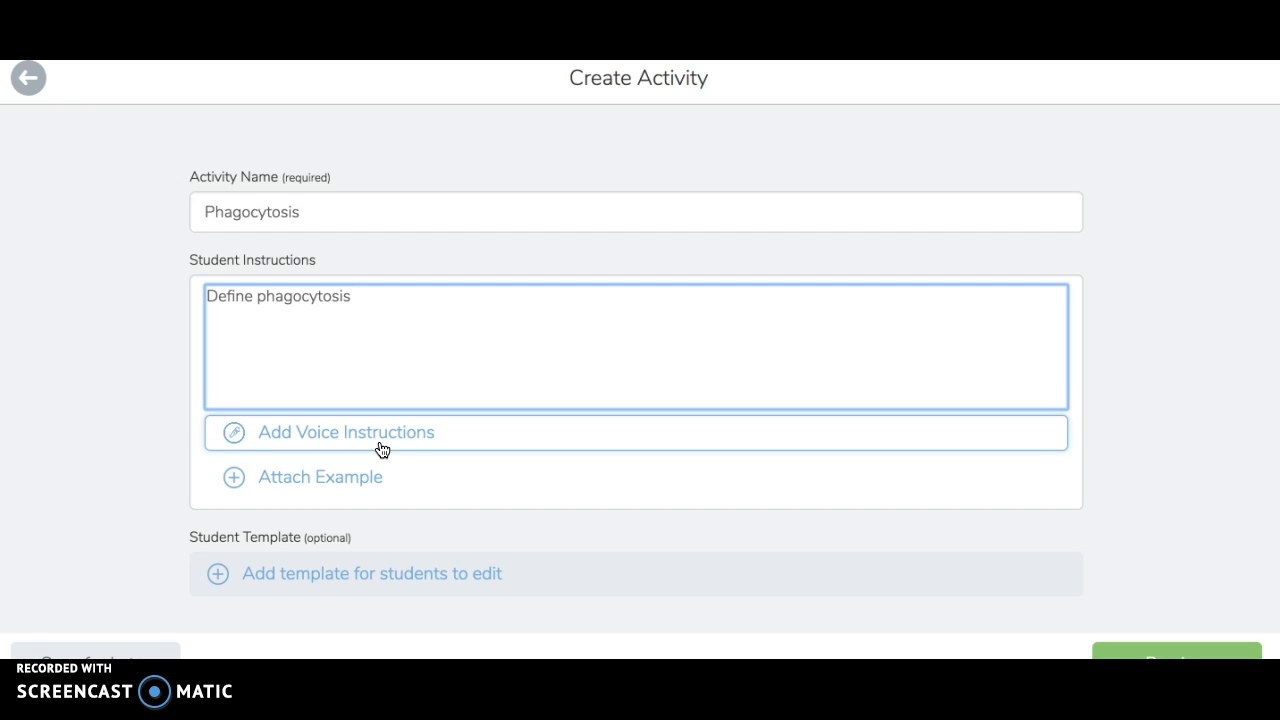
Step: Check which kinds of example can be attached to the student instructions and return to the activity form without adding one
left_click(350, 482)
left_click(350, 479)
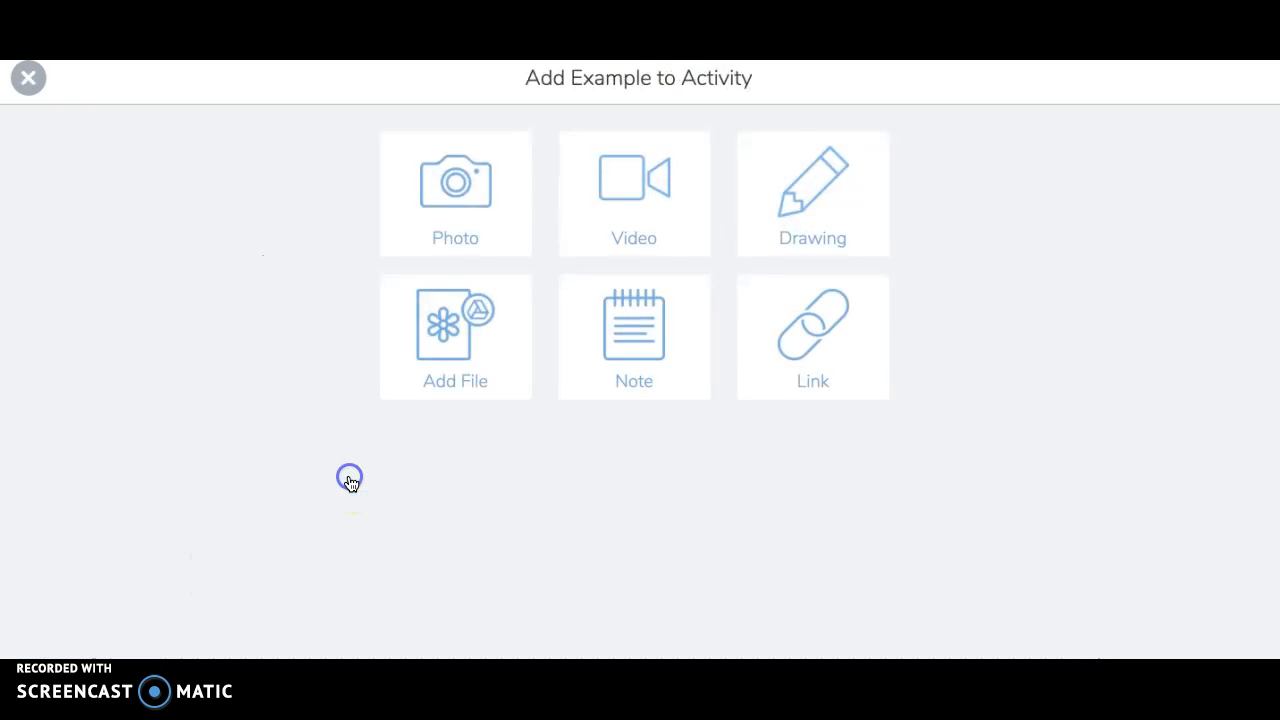
left_click(538, 208)
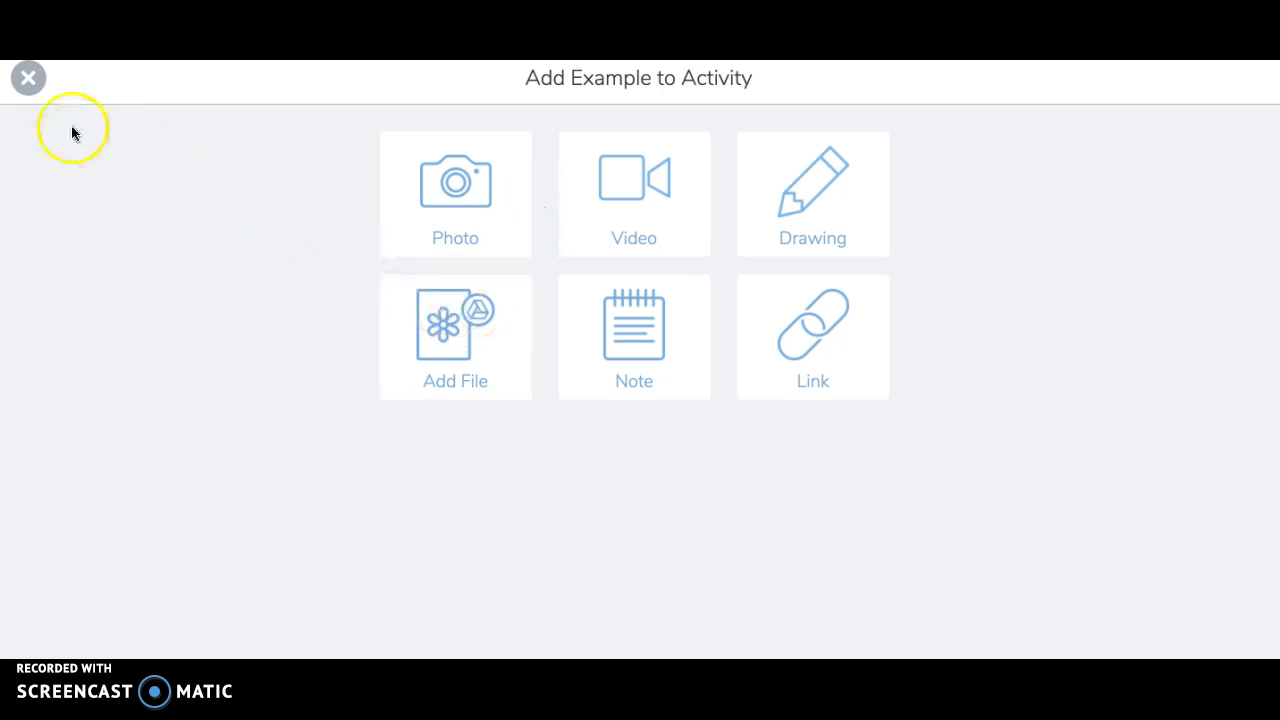
left_click(30, 85)
Step: Review the student selection for sharing the activity, then expand its additional options and check the scheduling setting
scroll(369, 514, "down", 2)
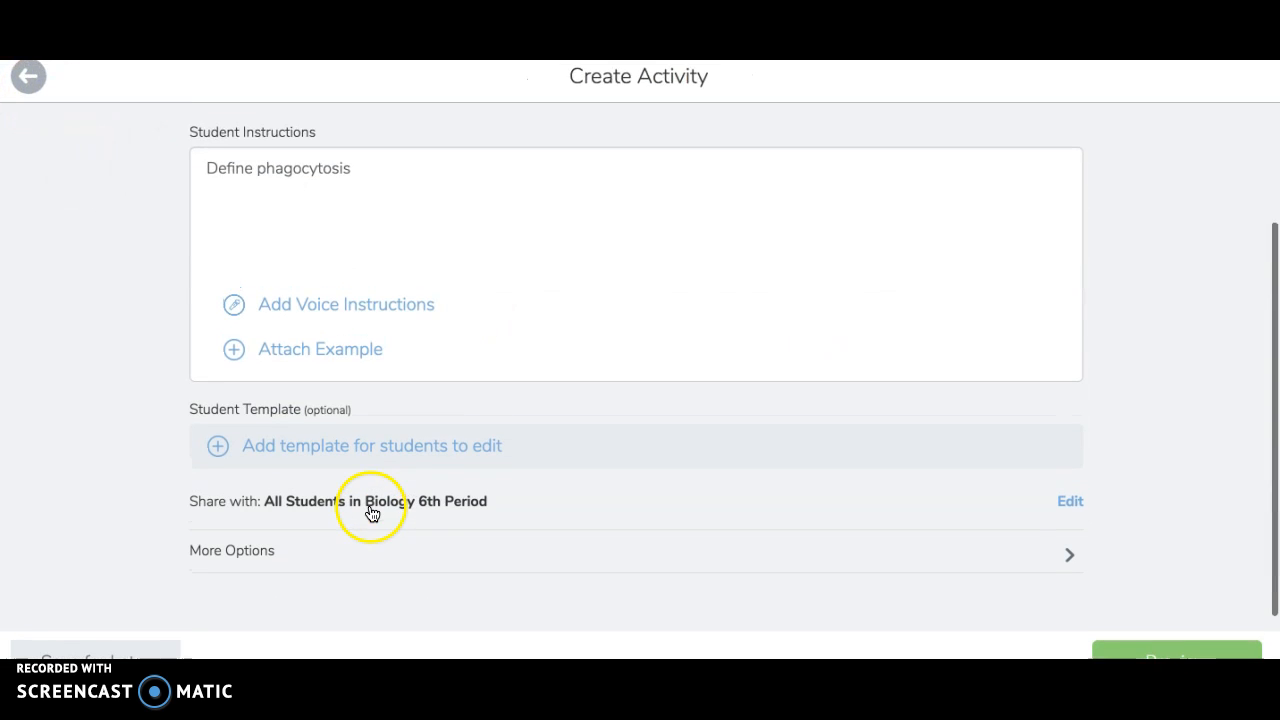
left_click(1069, 503)
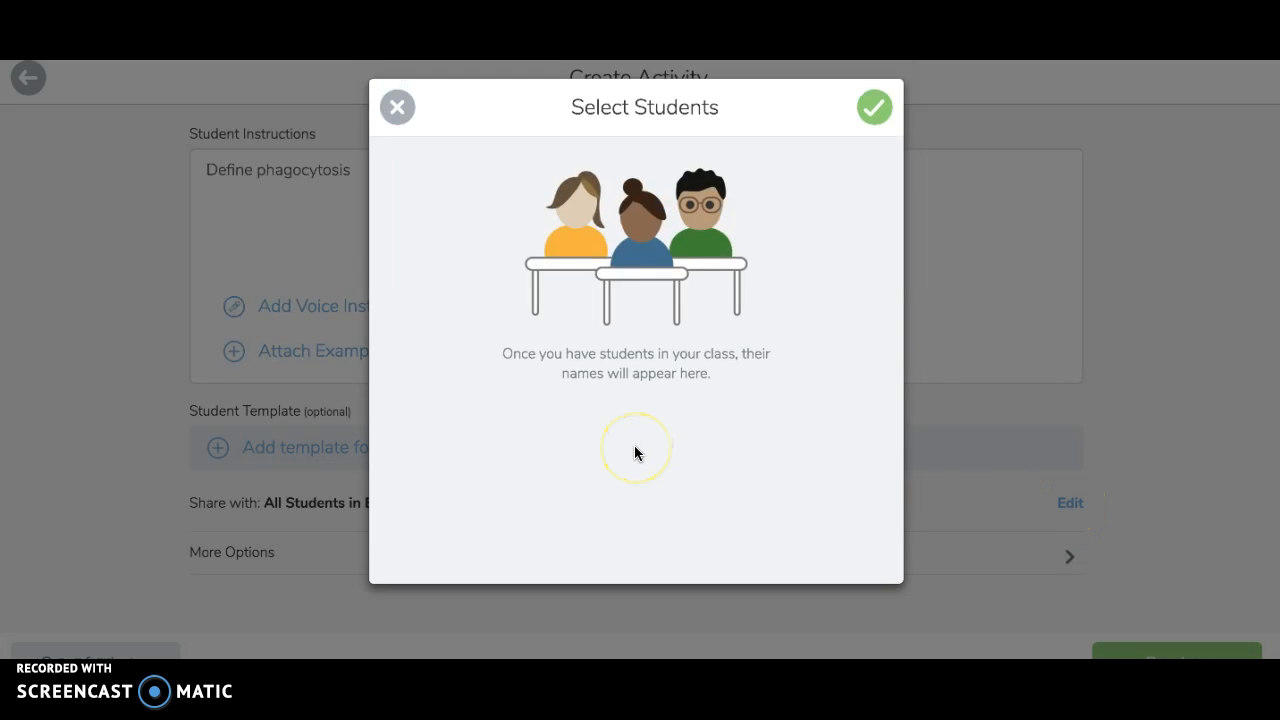
left_click(884, 118)
left_click(1024, 562)
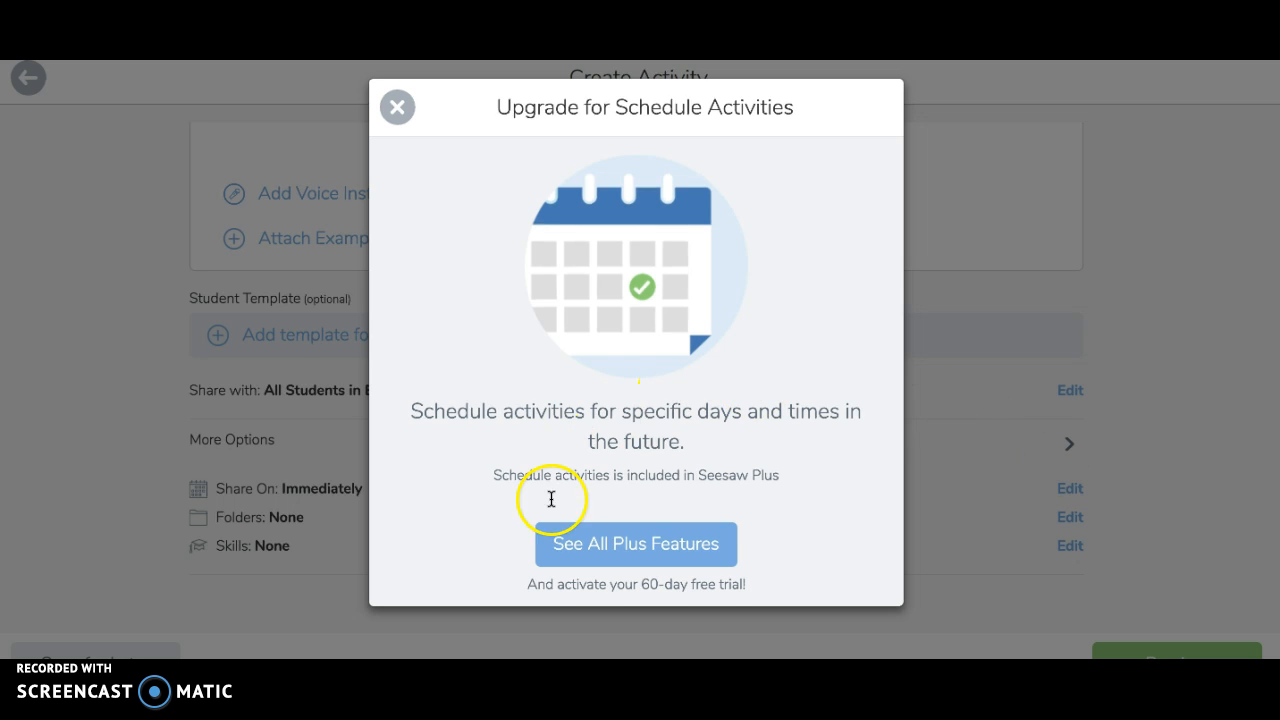
left_click(397, 107)
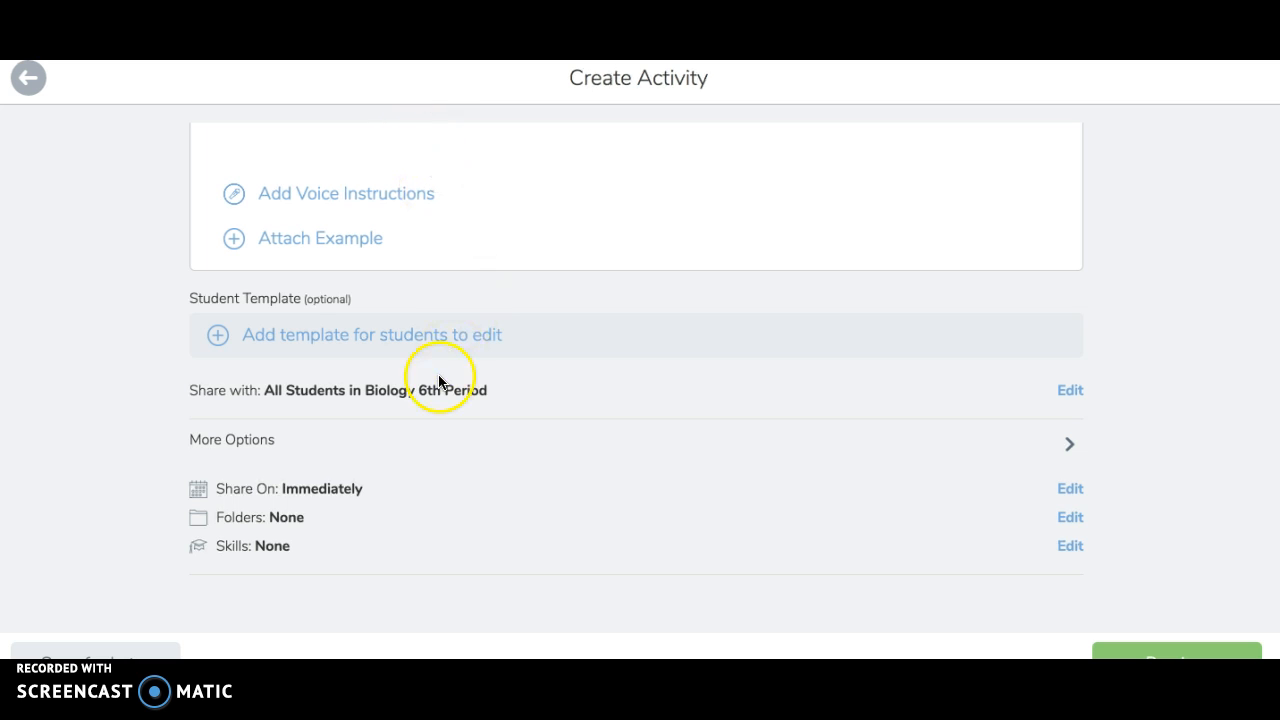
Step: Leave the Phagocytosis activity form without saving and return to the Activity Library
left_click(28, 78)
left_click(28, 78)
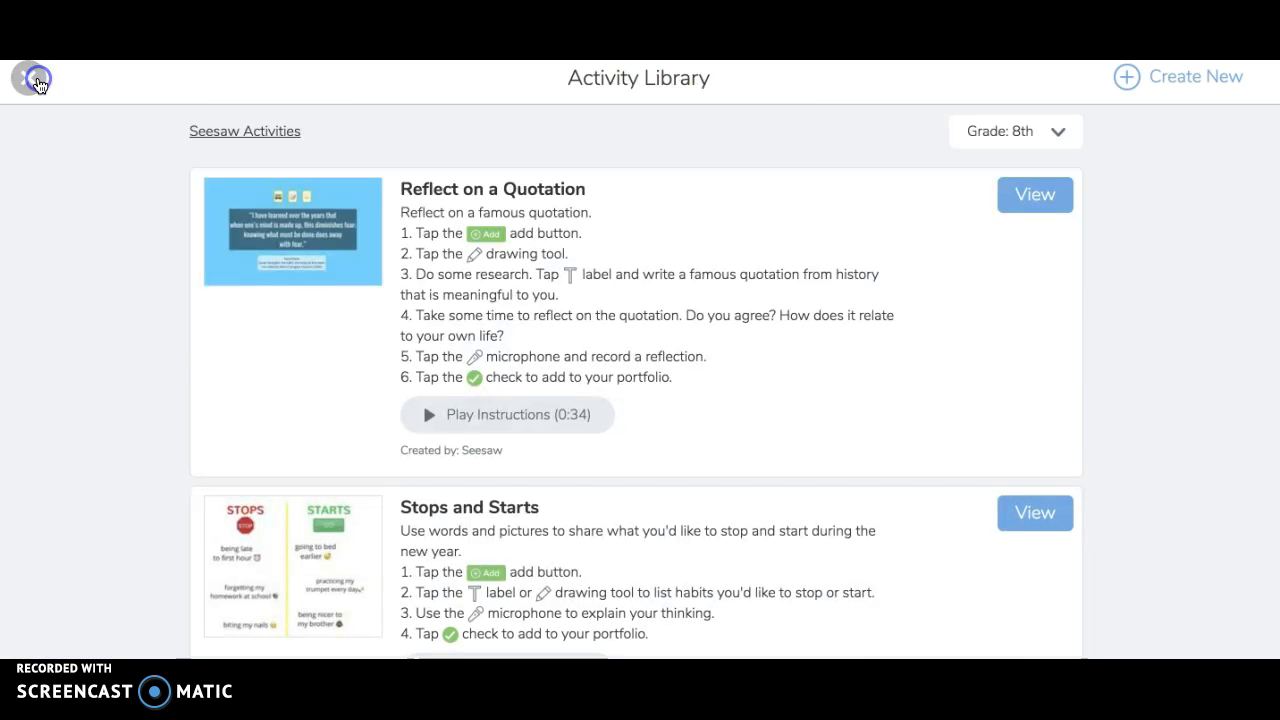